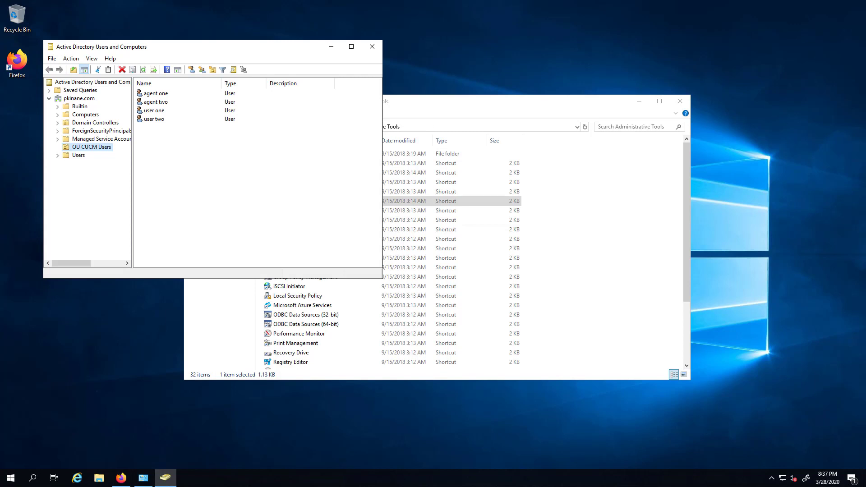
- Snapshot Windows_Server_2019 as 'ldap users added', excluding the VM's memory
click(372, 46)
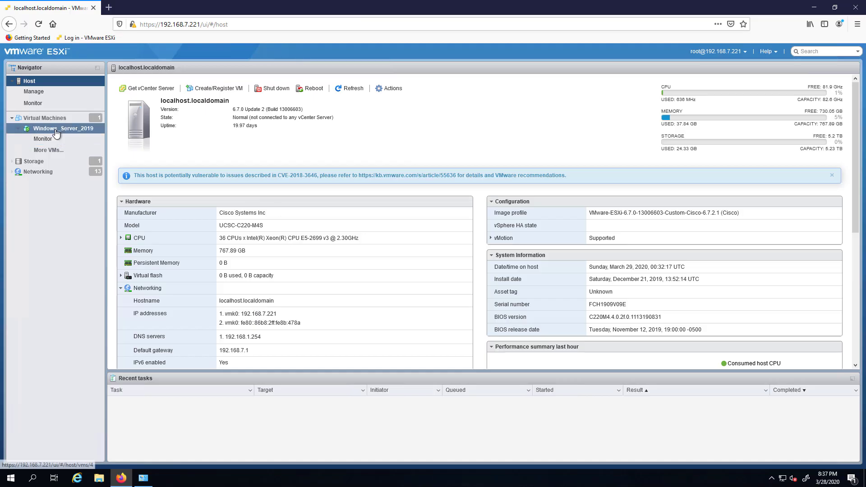
click(63, 128)
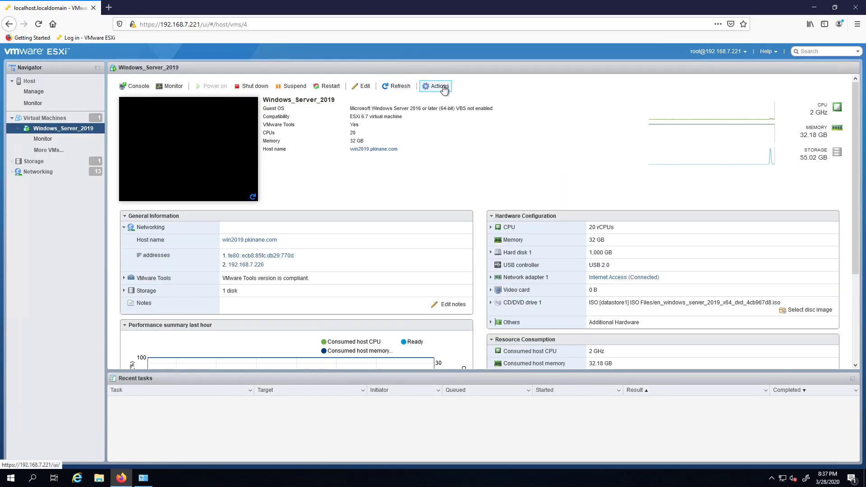
click(440, 86)
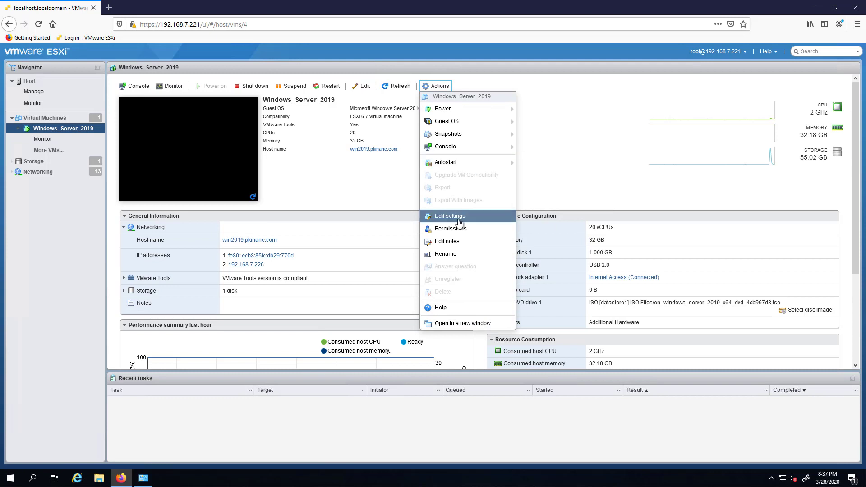
mouse_move(448, 134)
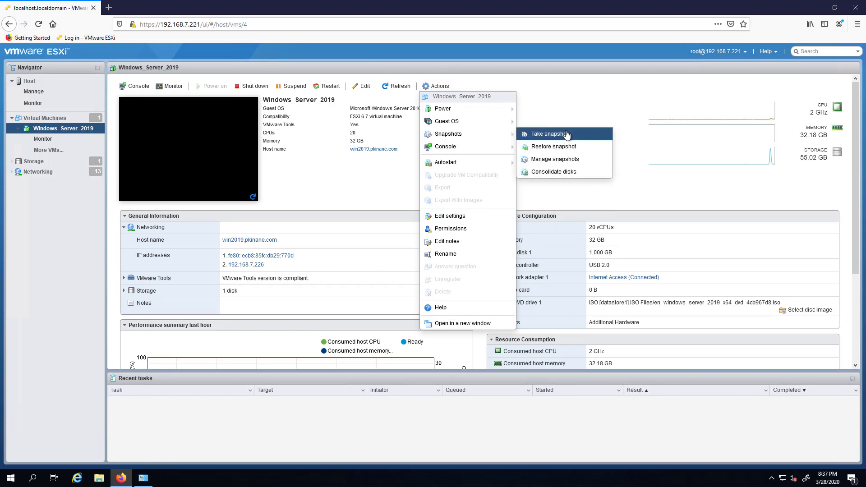
click(550, 134)
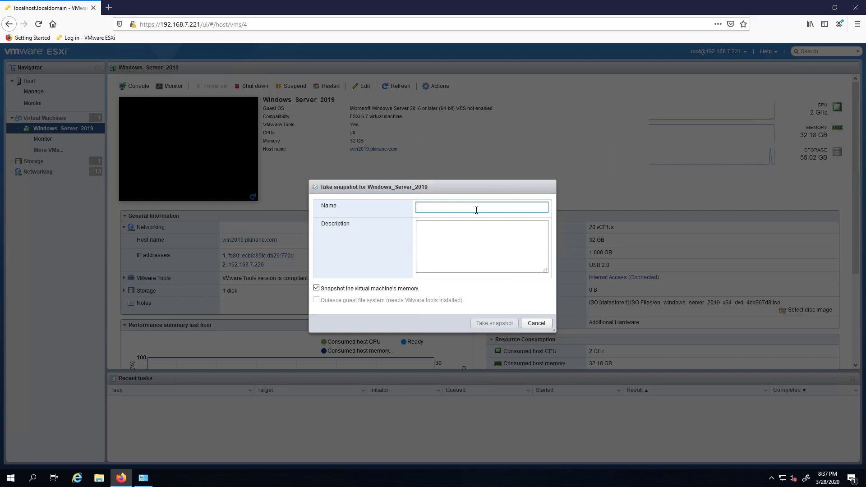
text(Ida)
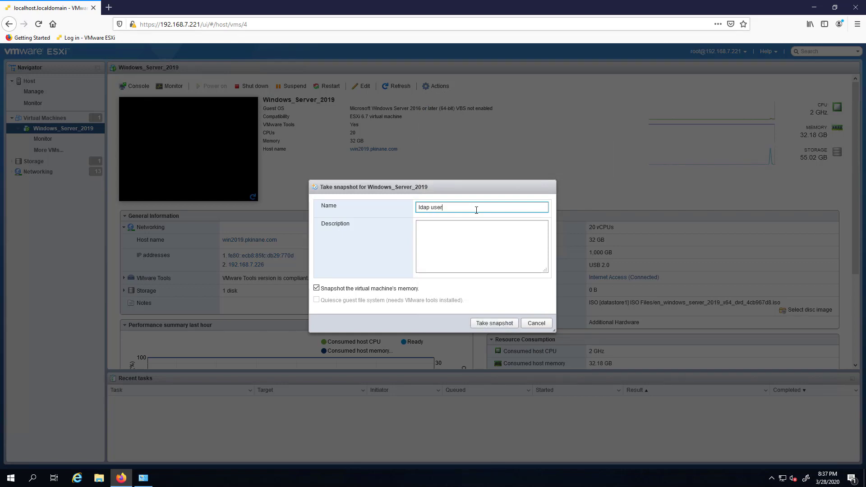
text(added)
click(316, 288)
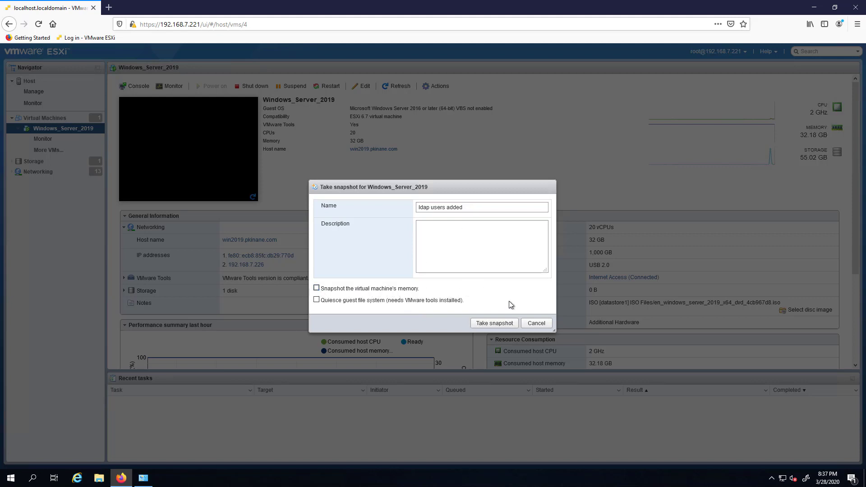
click(495, 323)
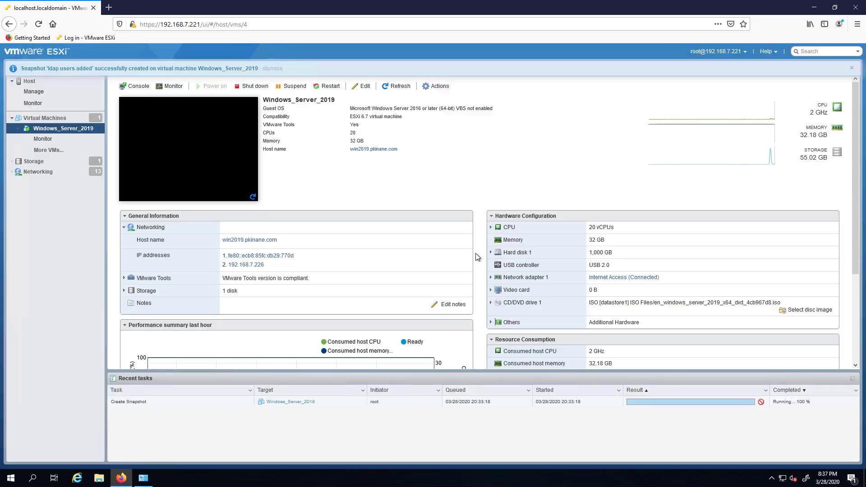
- Clear the desktop, launch Server Manager from Start and dismiss the Windows Admin Center notice
click(814, 8)
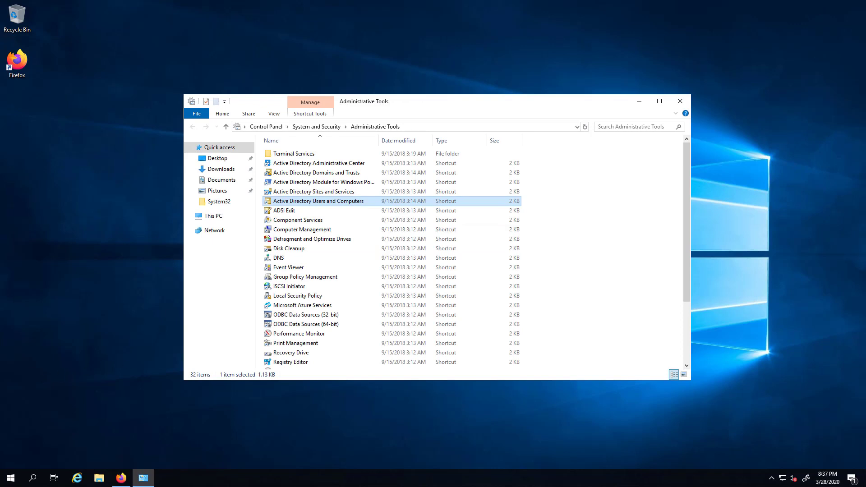
click(681, 101)
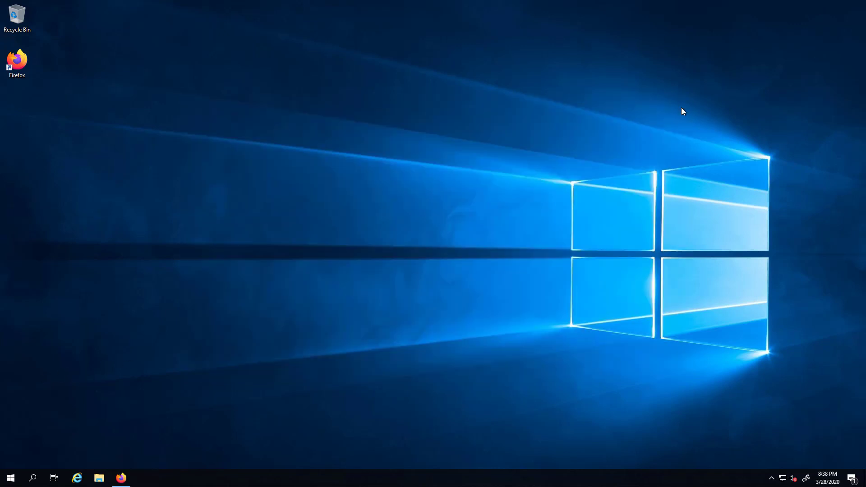
click(11, 478)
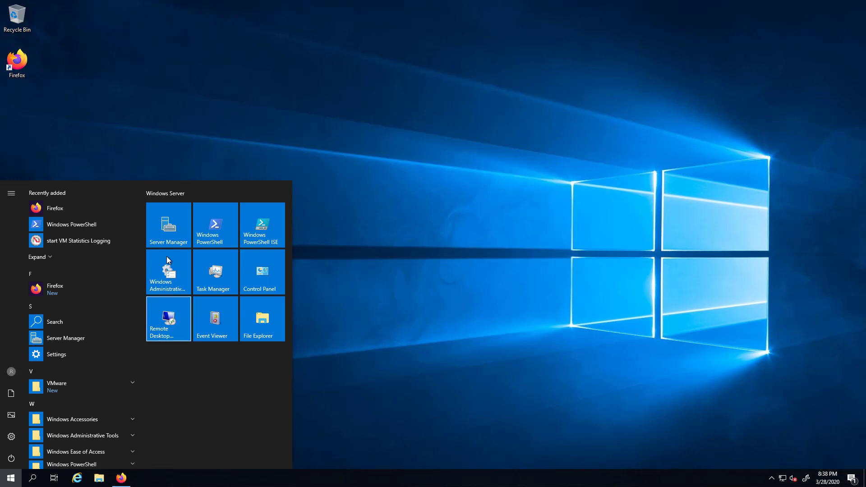
click(167, 257)
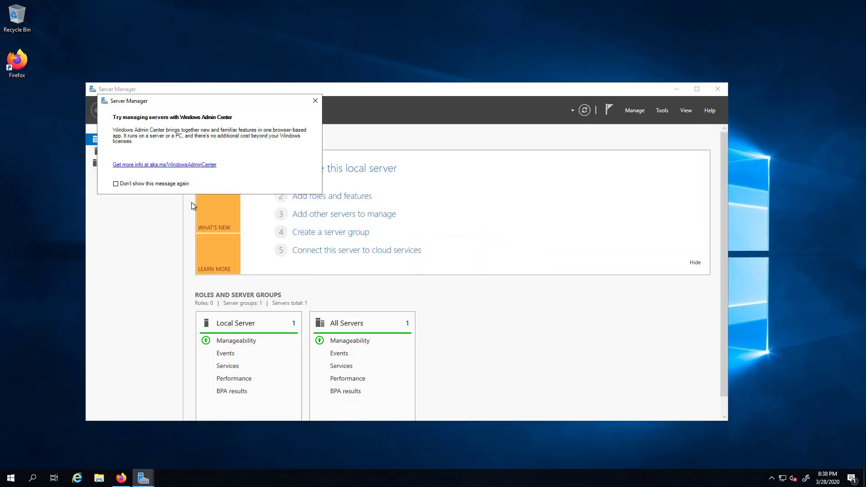
click(317, 101)
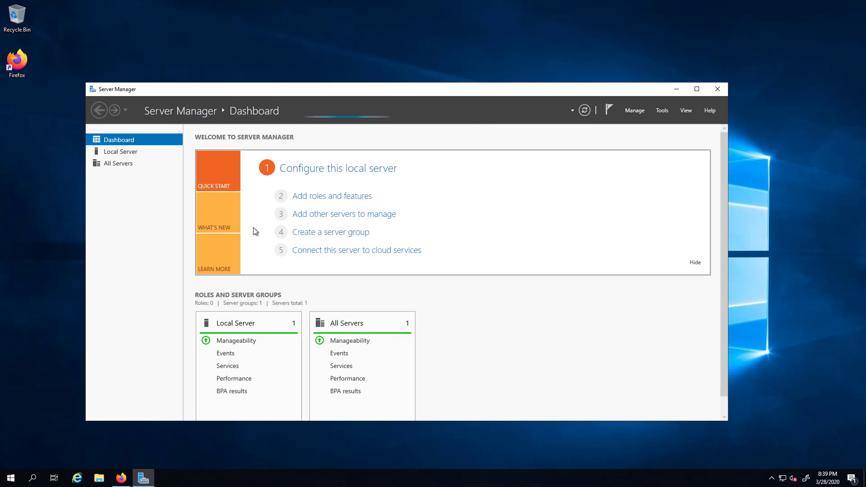
- Start the Add Roles and Features Wizard with role-based installation on this server
click(313, 198)
click(255, 259)
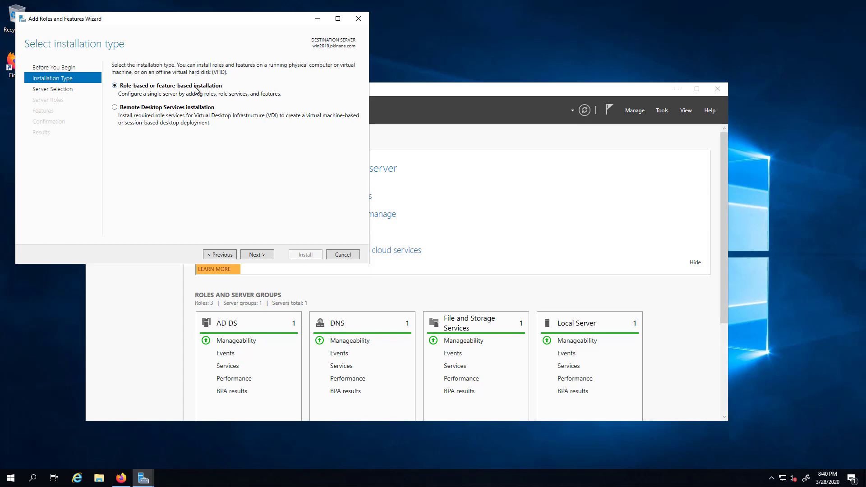
click(256, 254)
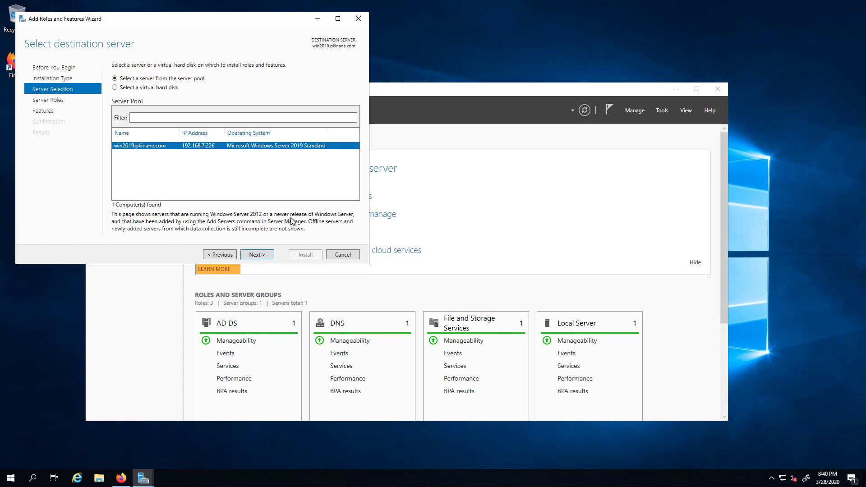
click(257, 255)
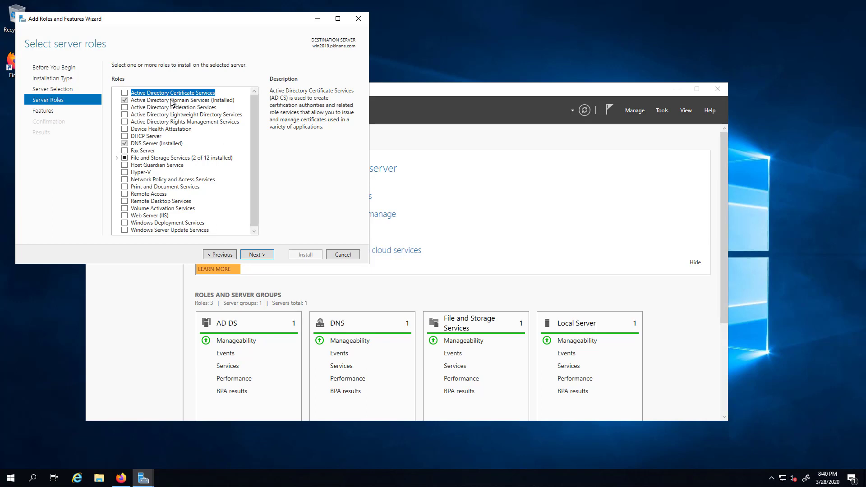
- Select Active Directory Certificate Services with its management tools and advance to Role Services
click(125, 92)
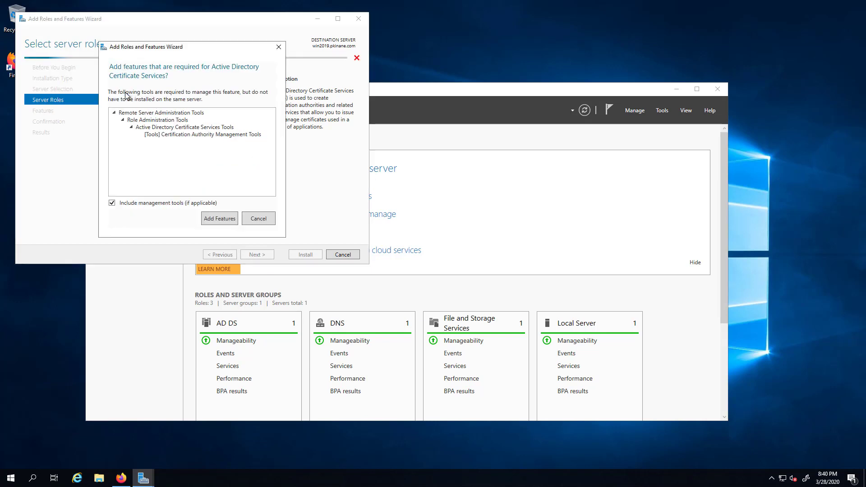
click(224, 221)
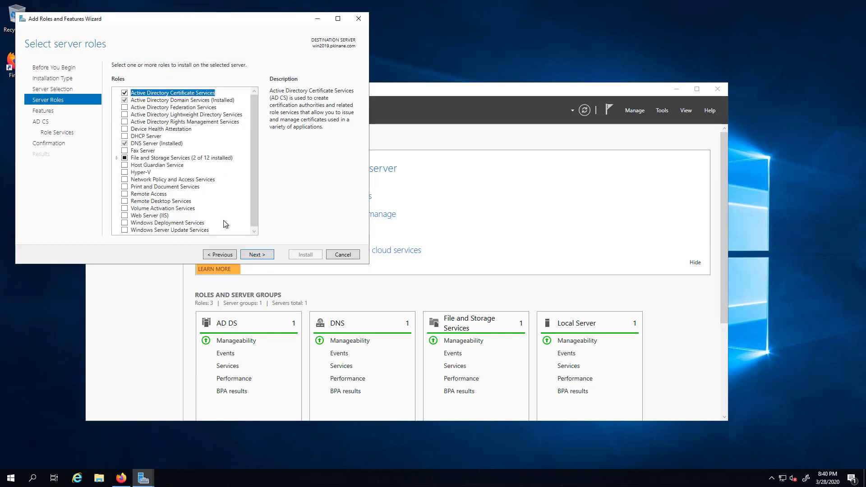
click(258, 255)
click(258, 255)
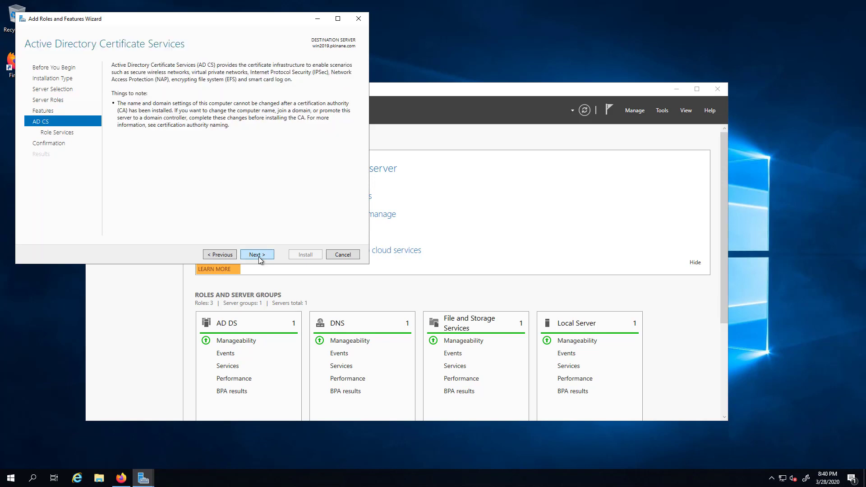
click(258, 255)
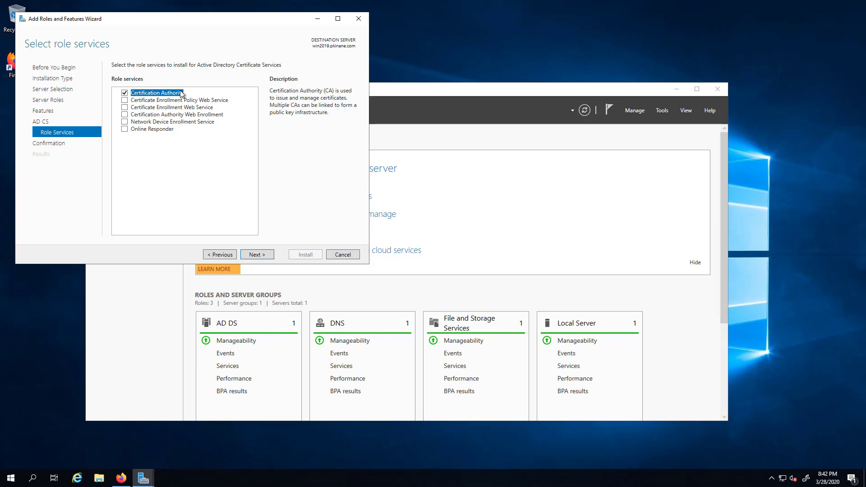
- Add Web Enrollment and Network Device Enrollment Service role services, accepting the required web server features
click(154, 101)
click(181, 108)
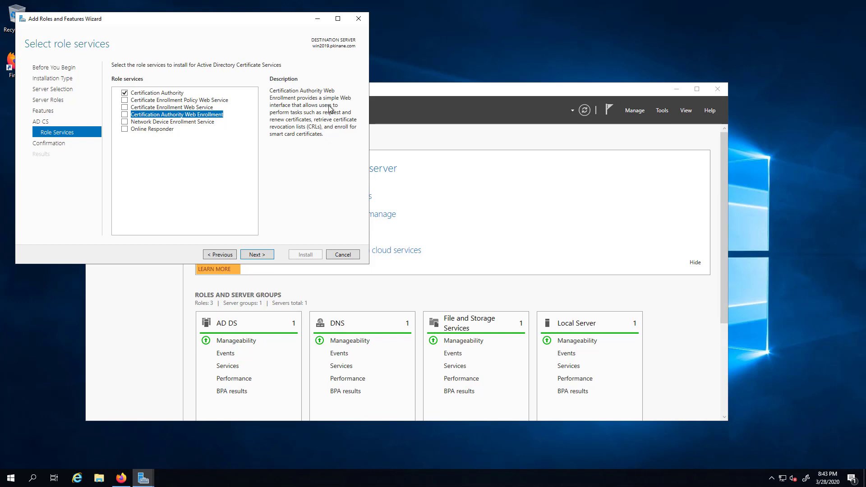
click(124, 114)
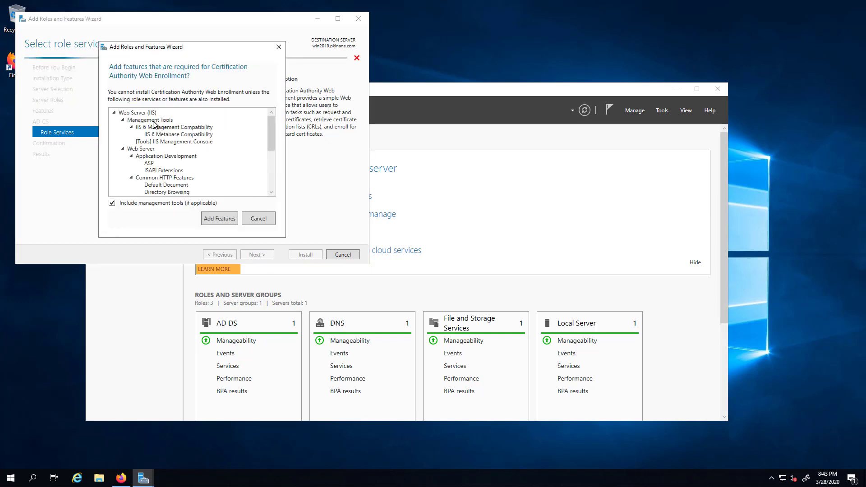
click(219, 218)
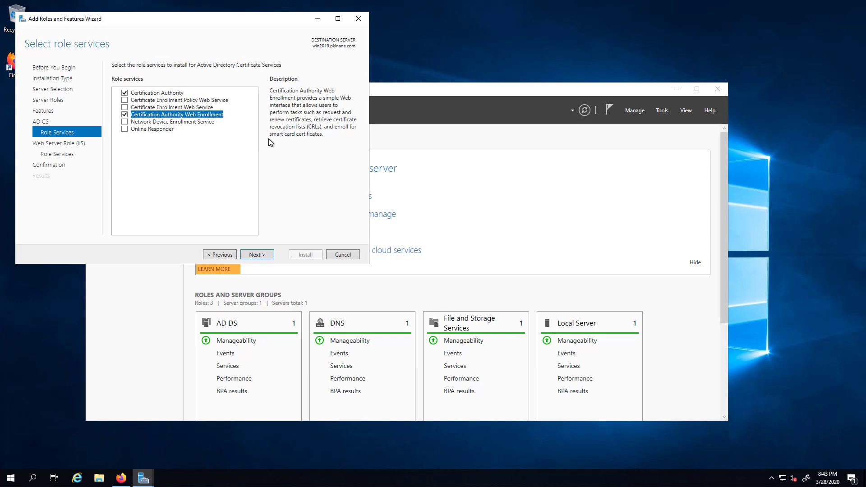
click(163, 122)
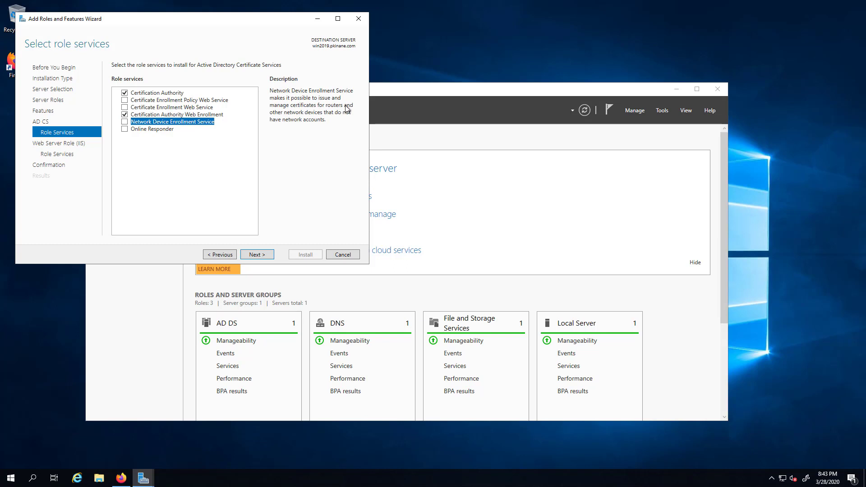
click(125, 121)
- Allow automatic restart and install the Certification Authority, Web Enrollment and NDES role services
click(258, 254)
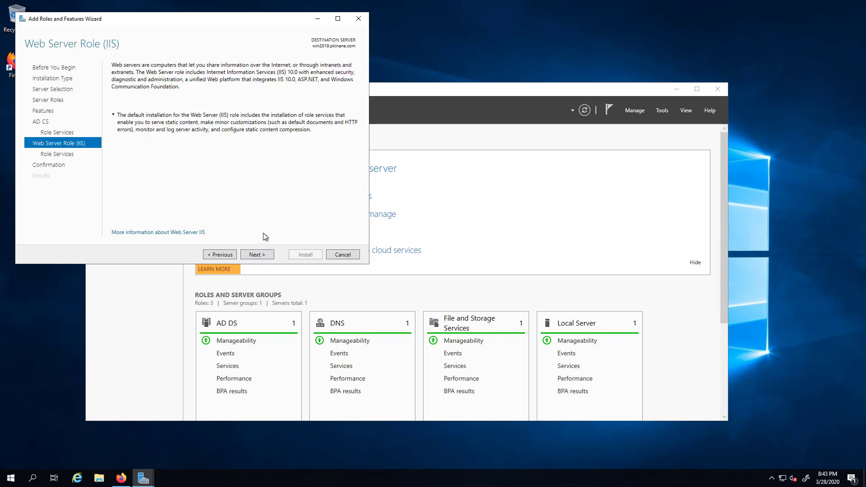
click(256, 256)
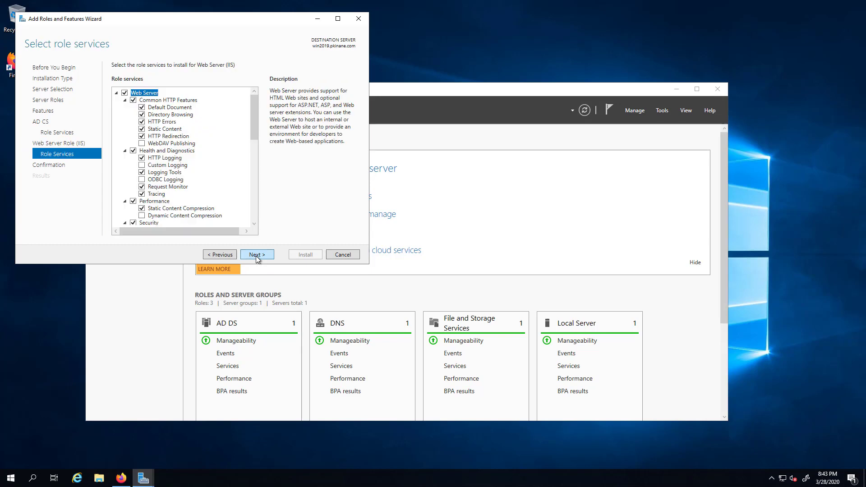
click(257, 256)
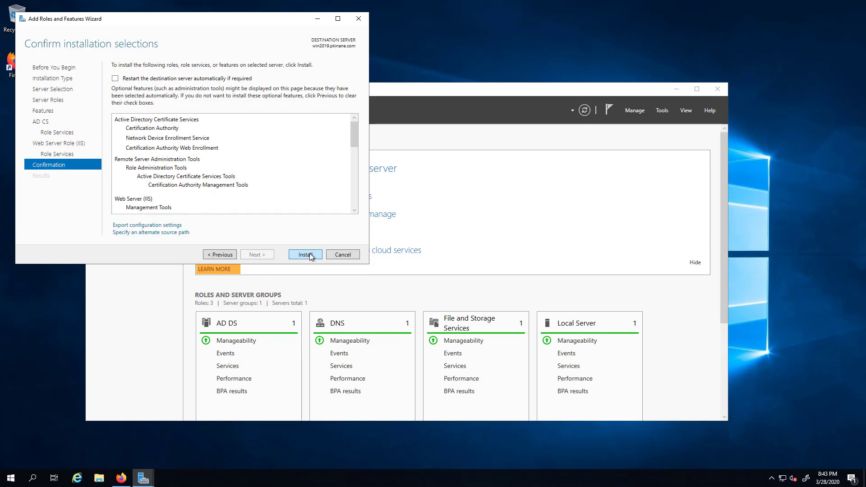
click(115, 78)
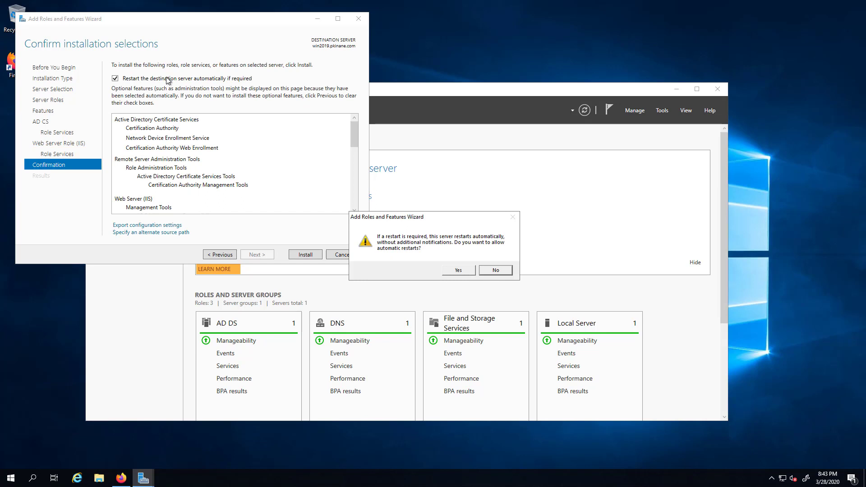
click(458, 270)
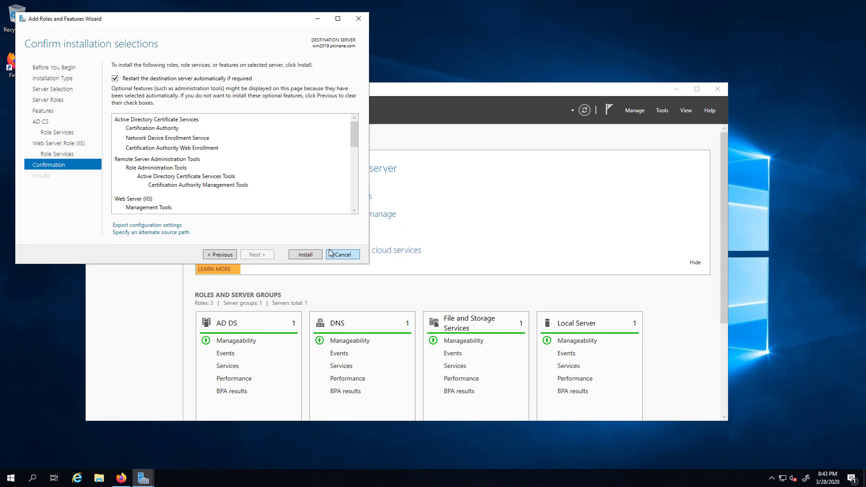
click(306, 254)
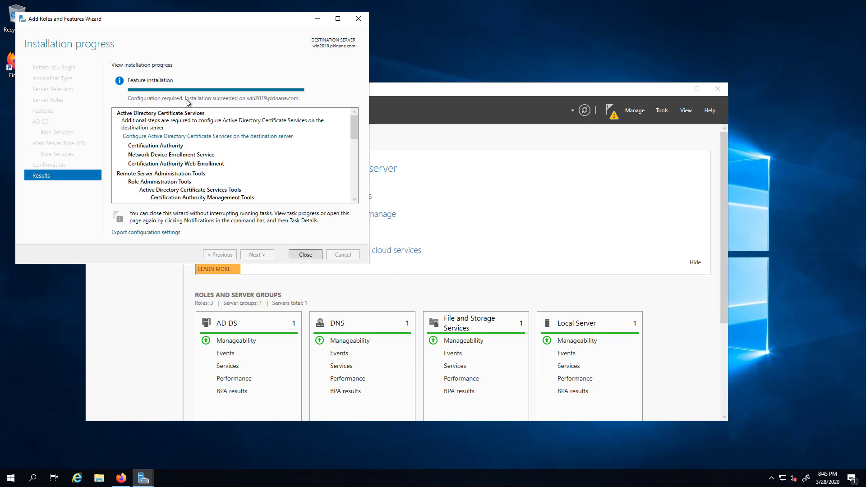
click(168, 137)
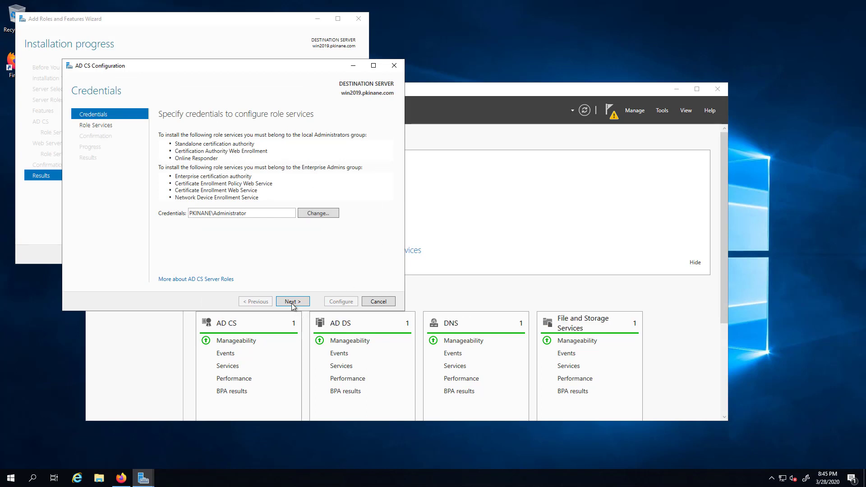
- Select Certification Authority and Web Enrollment for configuration, dropping NDES after its conflict error
click(293, 302)
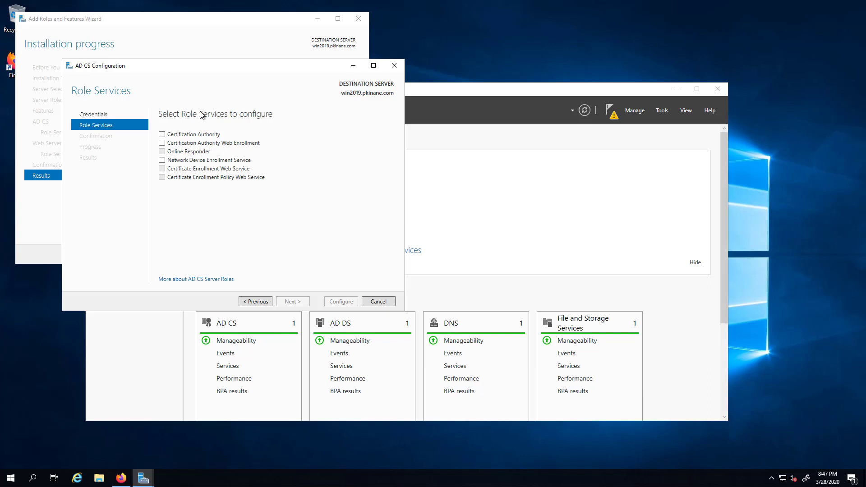
click(167, 137)
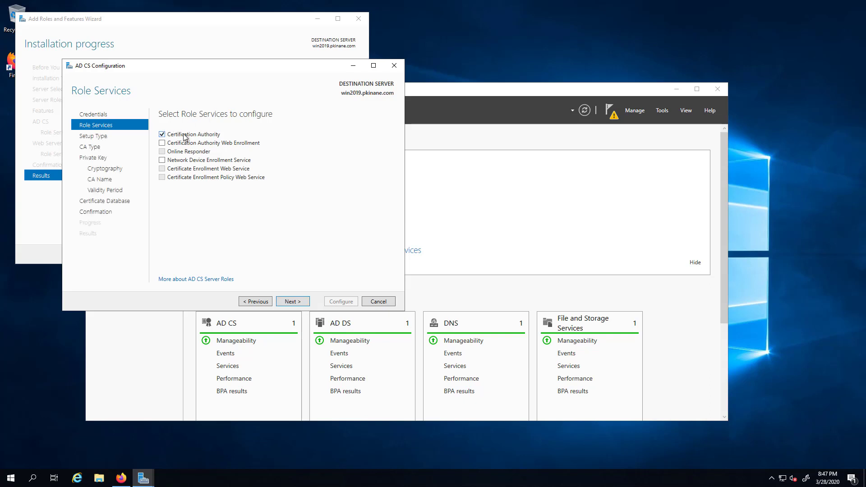
click(166, 144)
click(162, 160)
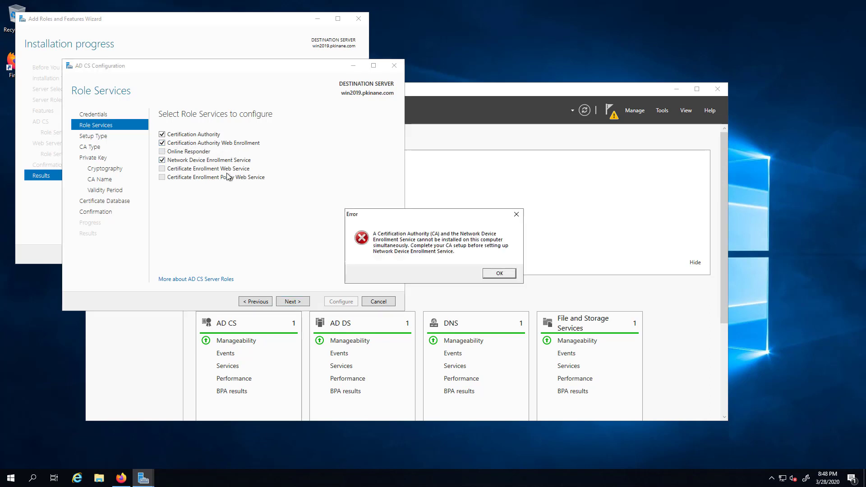
click(499, 274)
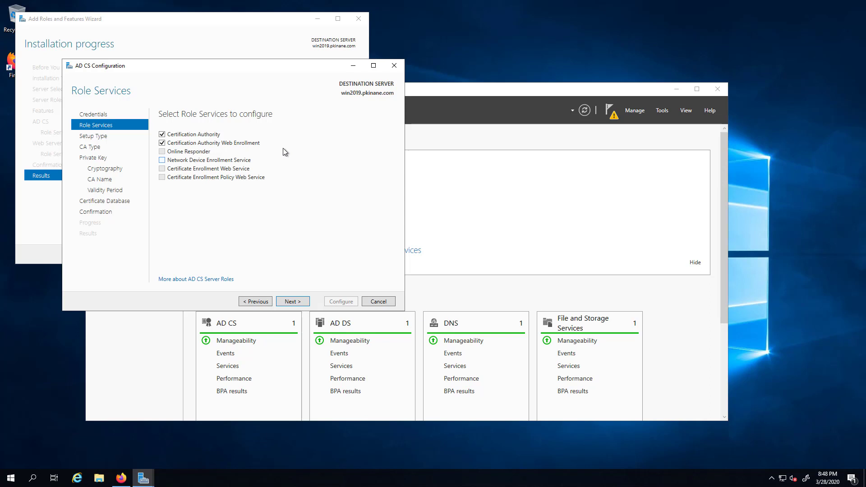
click(293, 302)
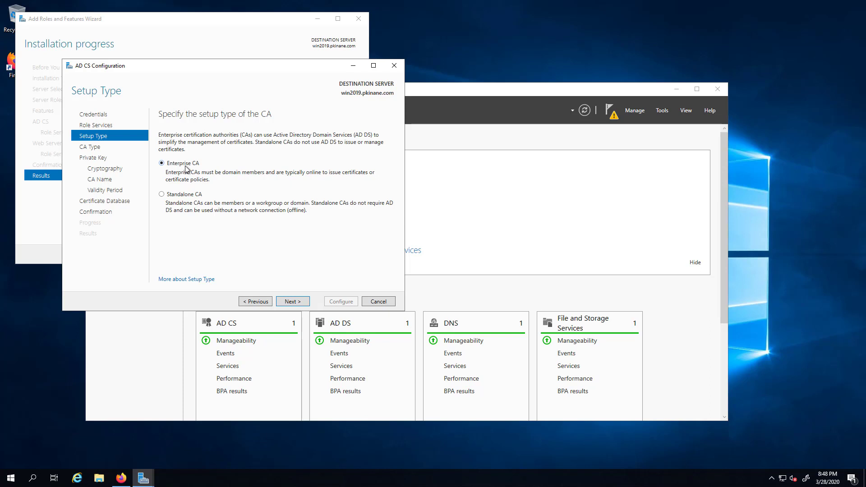
- Keep an Enterprise root CA with a new private key
click(293, 301)
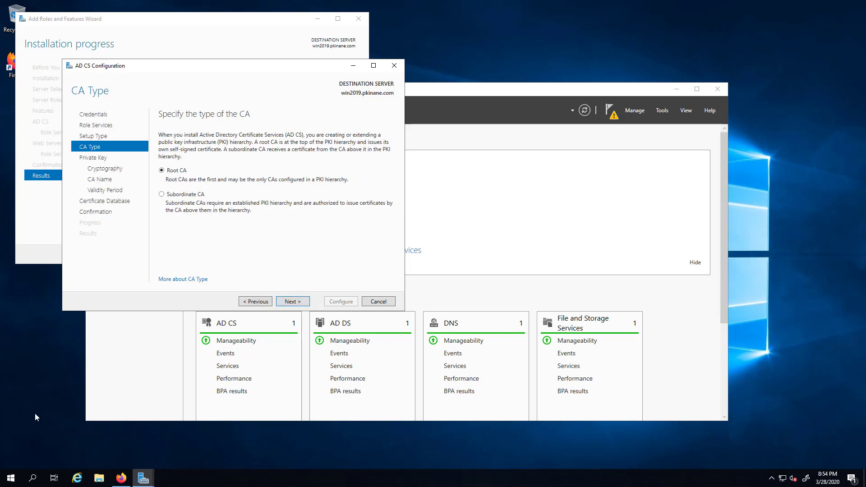
click(291, 302)
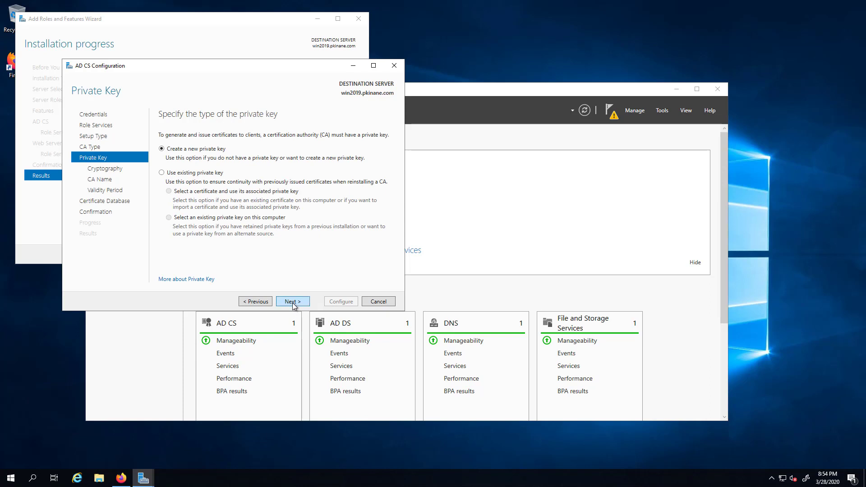
click(293, 301)
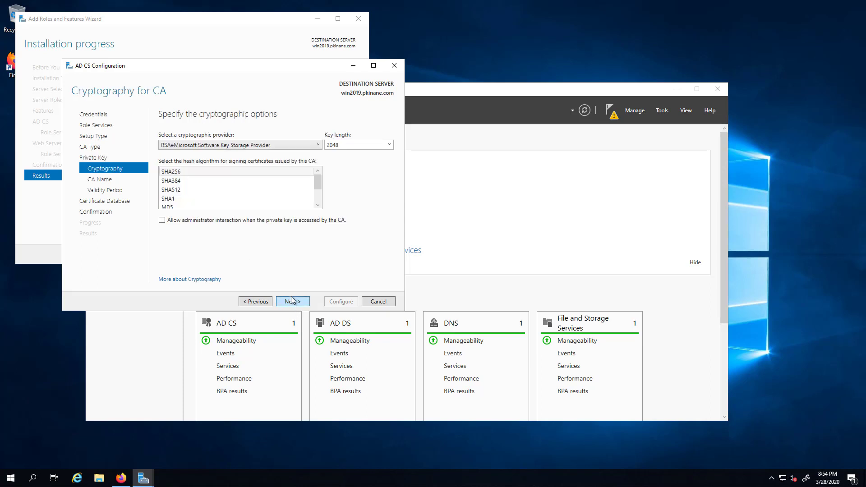
- Use a 4096-bit key with SHA512 hashing and allow administrator interaction
click(359, 145)
click(352, 172)
drag(320, 183, 321, 180)
click(197, 190)
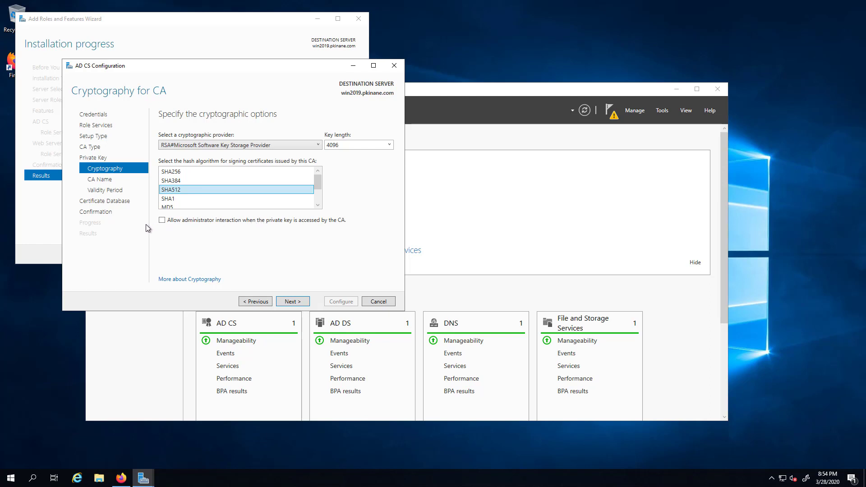
click(162, 221)
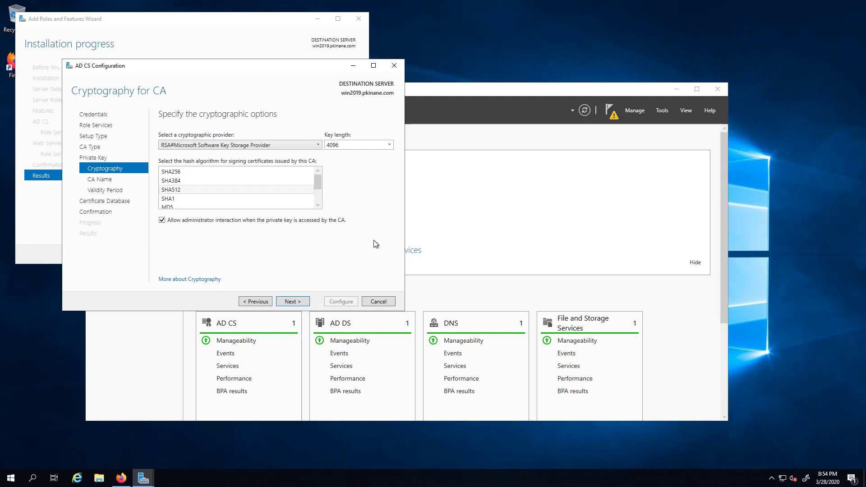
click(293, 302)
- Read the full computer name win2019.pkinane.com from This PC properties for the CA name
click(299, 203)
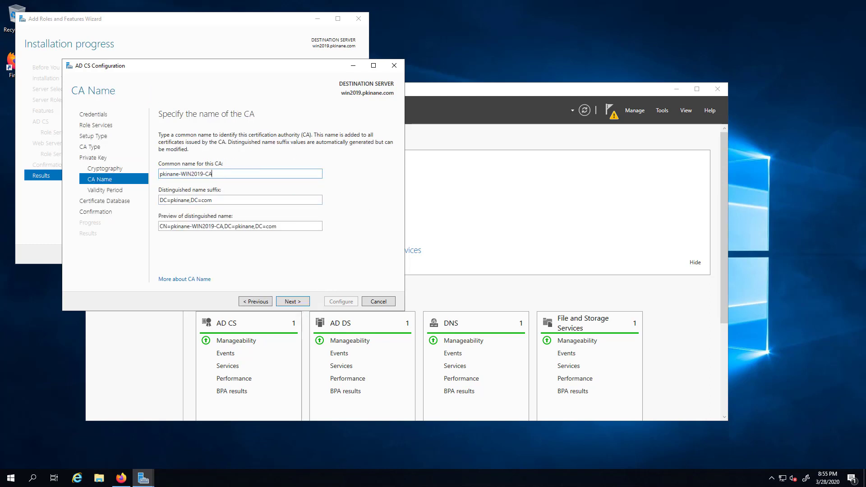
click(11, 478)
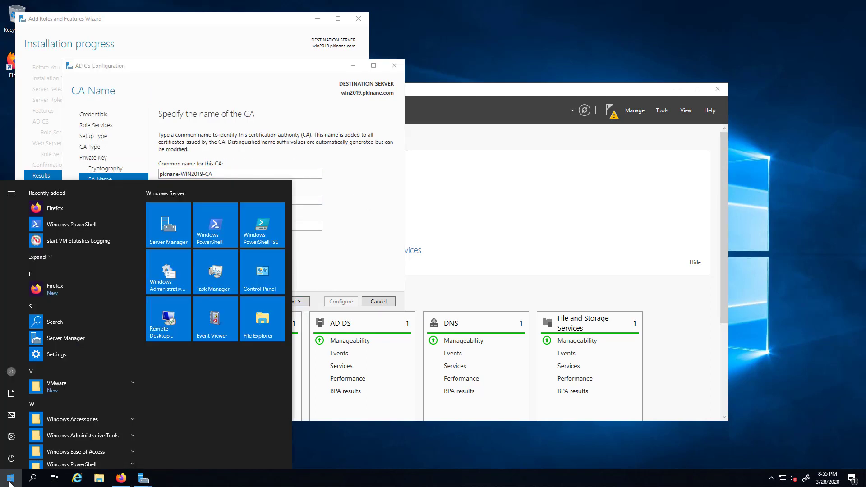
text(this pc)
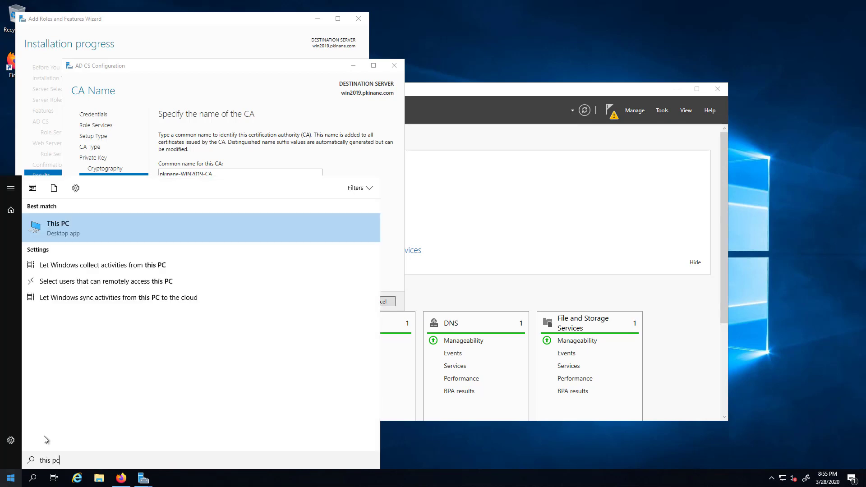
right_click(85, 233)
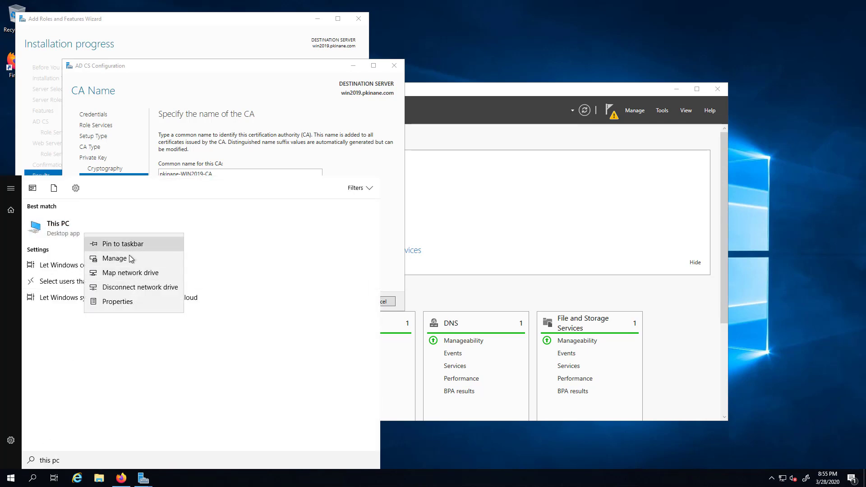
click(133, 301)
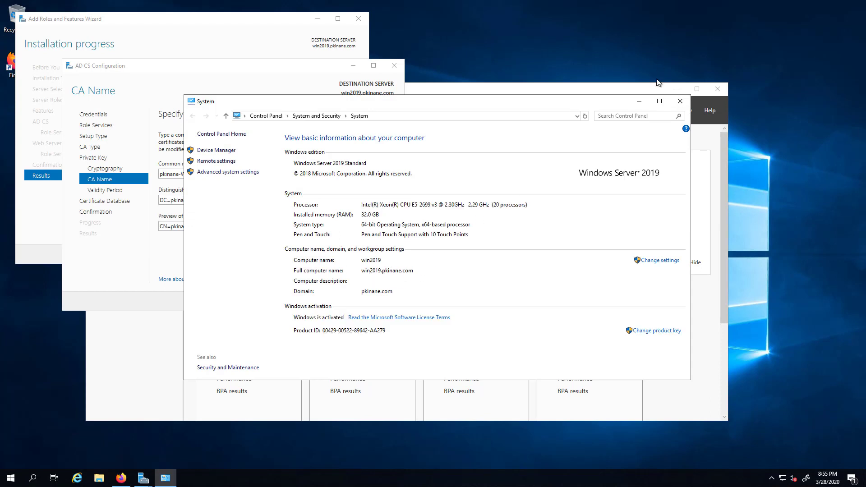
click(680, 101)
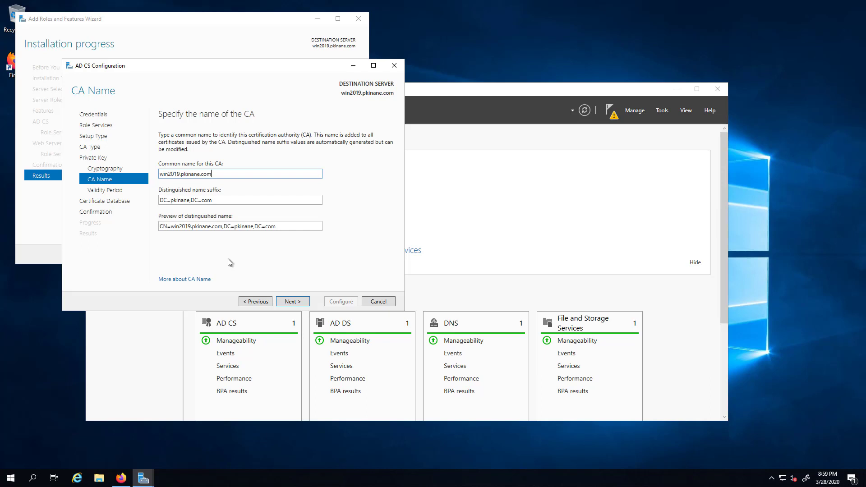
- Confirm the CA name, keep 100 Years validity and the default CertLog database paths
click(292, 303)
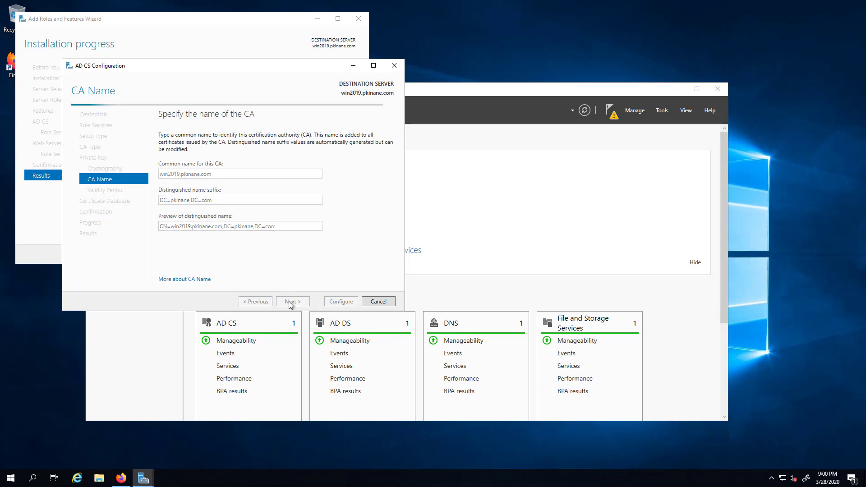
click(216, 146)
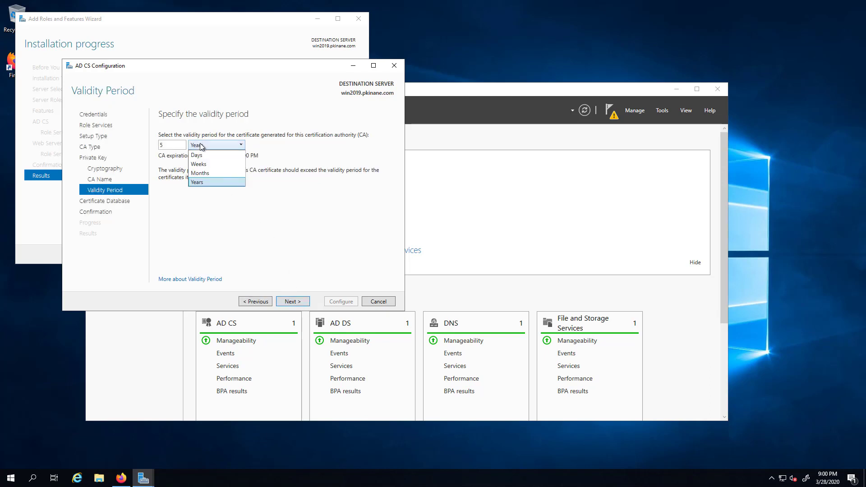
click(206, 182)
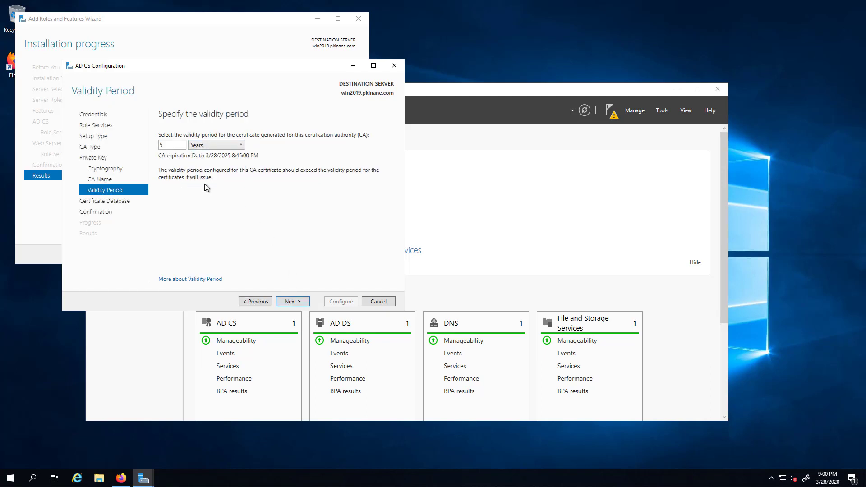
double_click(170, 145)
text(100)
click(292, 301)
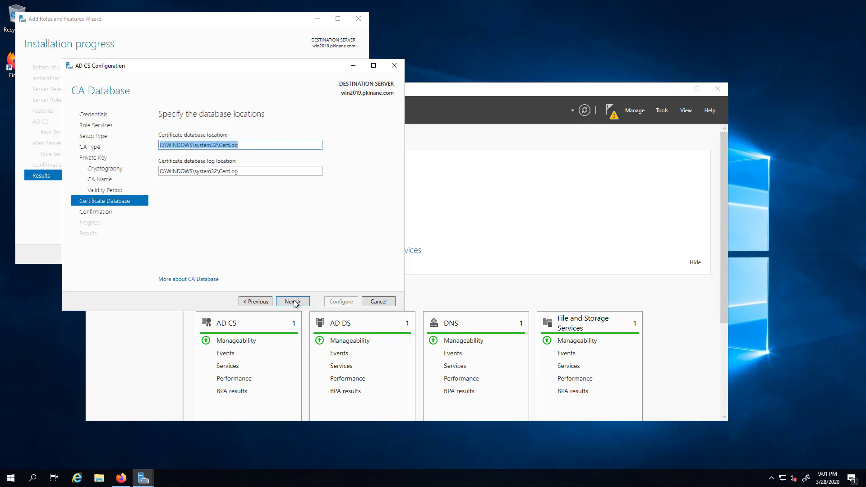
click(297, 302)
- Apply the CA and Web Enrollment configuration and close the success results
click(341, 301)
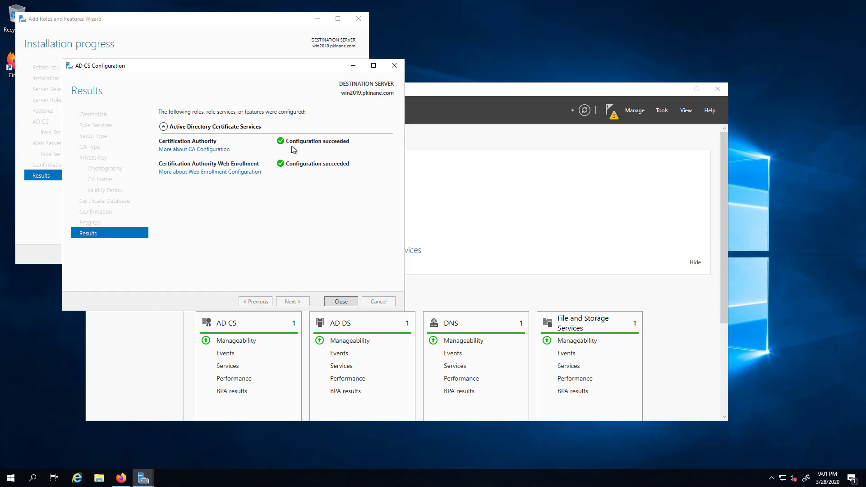
click(341, 302)
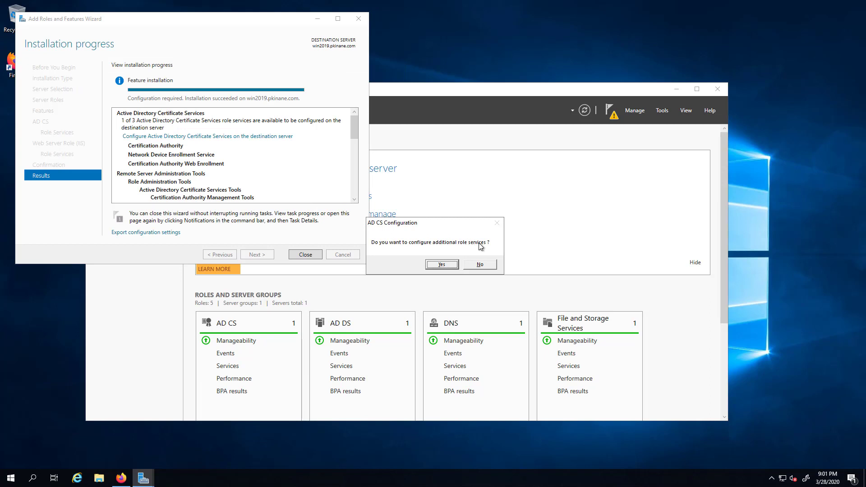
- Agree to configure more role services and select Network Device Enrollment Service
click(446, 264)
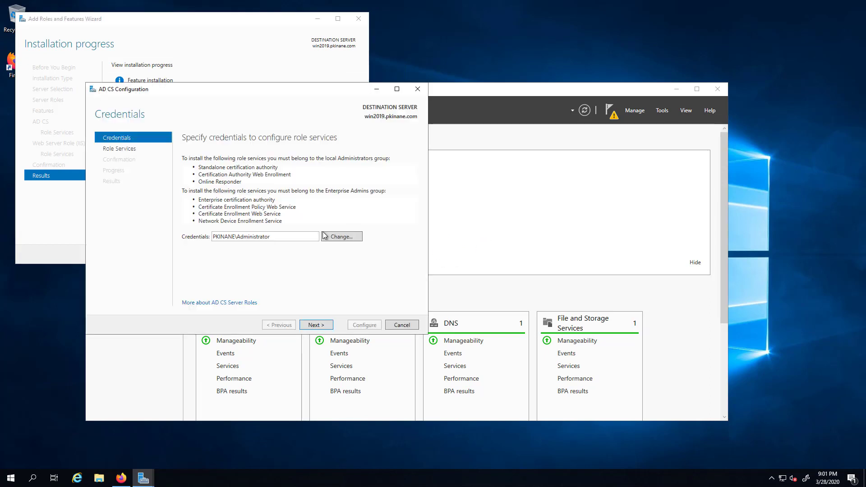
click(315, 325)
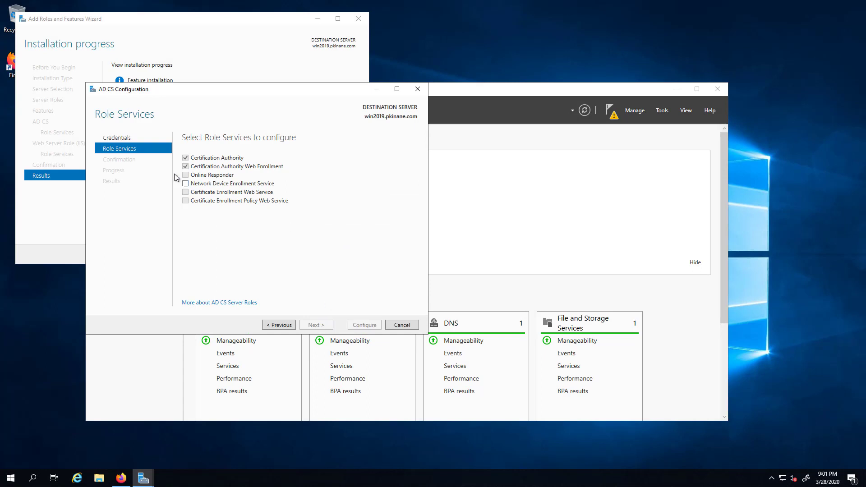
click(185, 183)
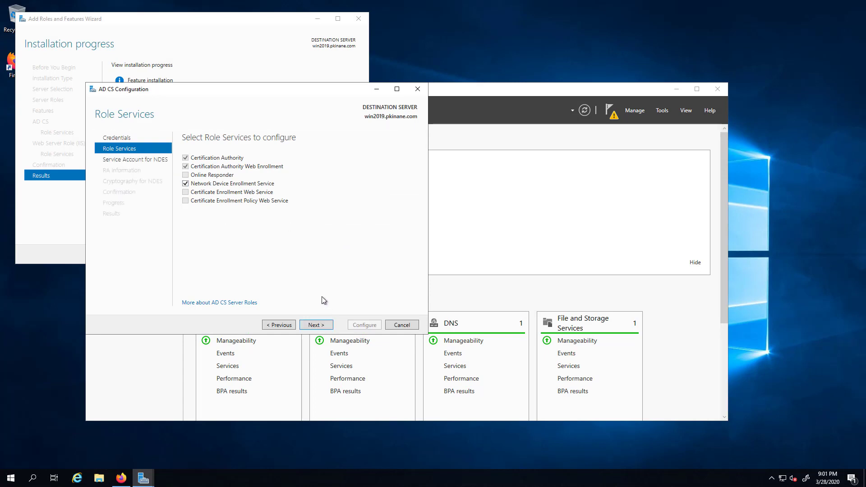
click(318, 325)
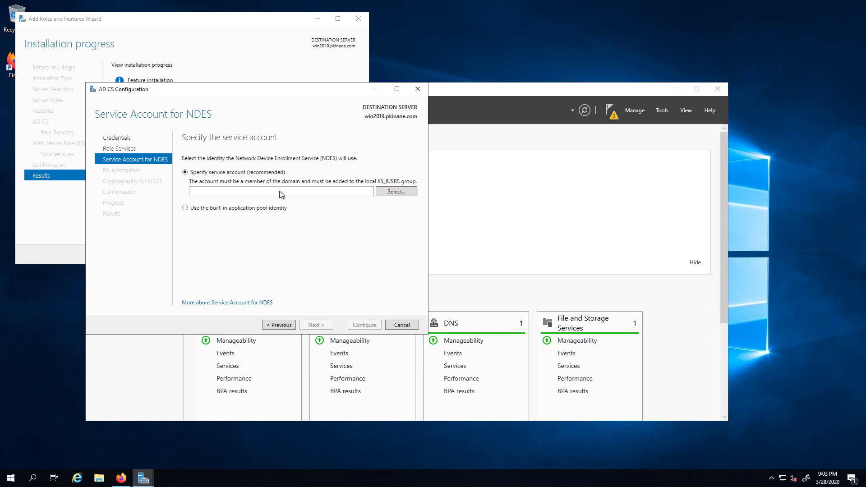
- Submit Administrator credentials as the NDES service account and dismiss the IIS_IUSRS rejection
click(390, 191)
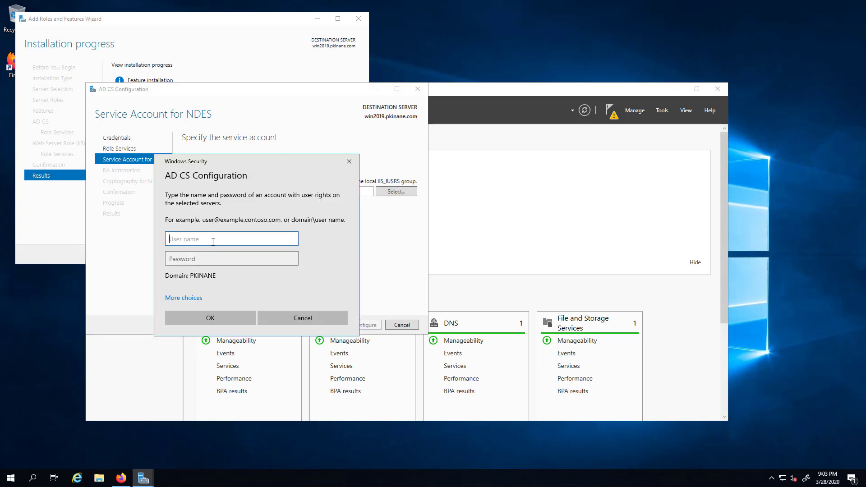
text(Administrator)
key(Tab)
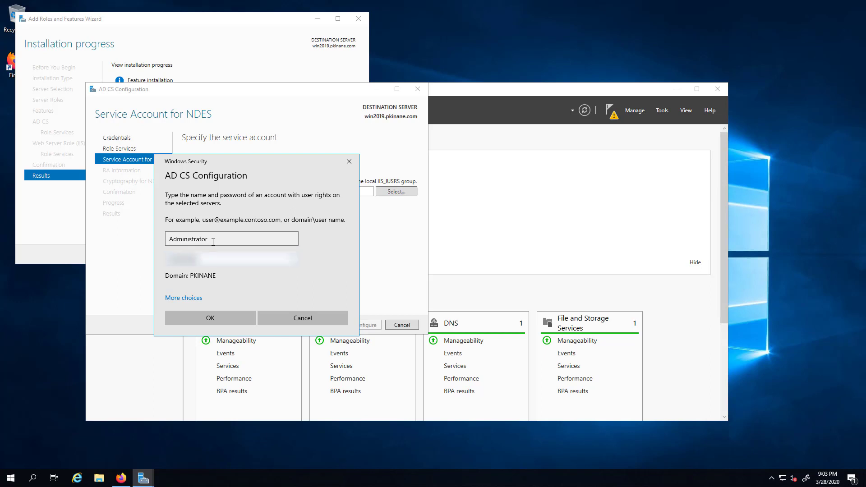
key(Return)
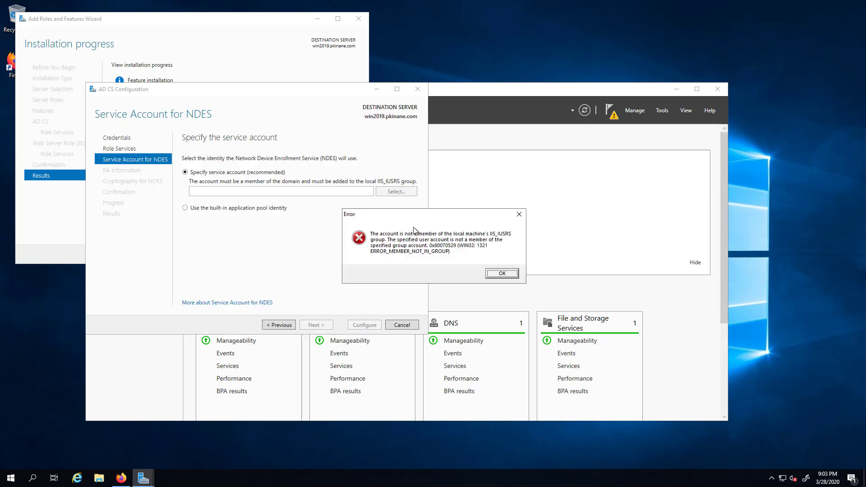
click(519, 217)
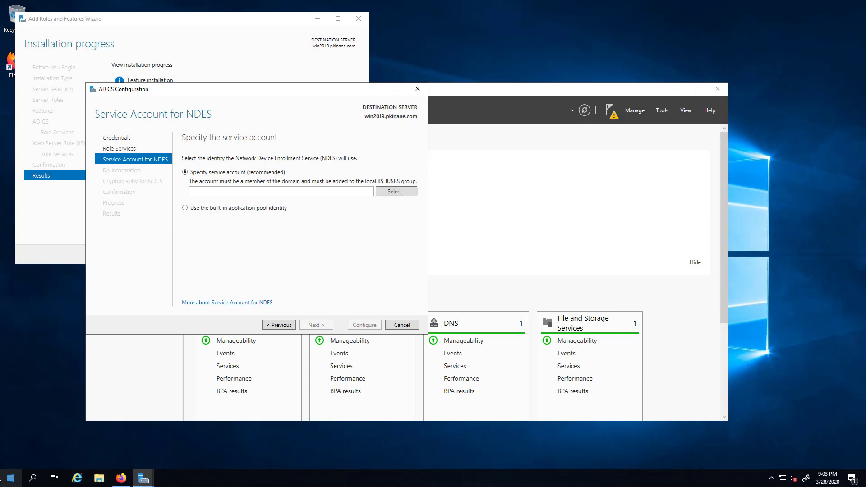
- Open the Administrator account's properties in Active Directory Users and Computers
click(11, 477)
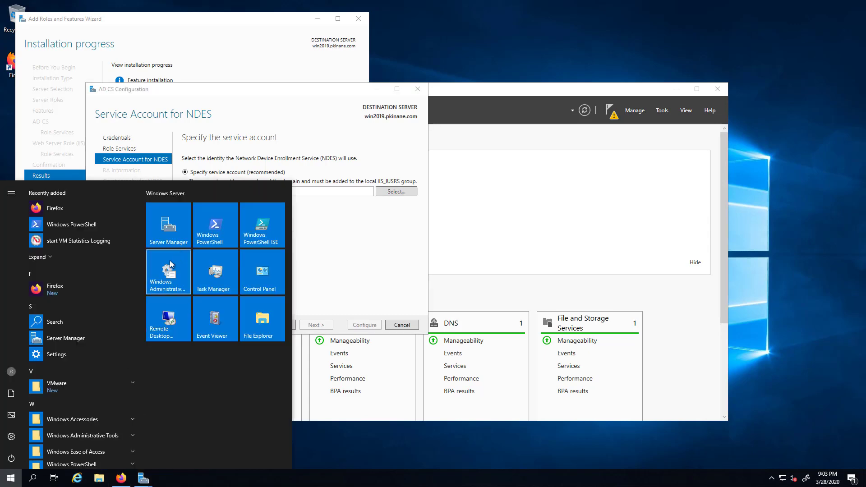
click(169, 272)
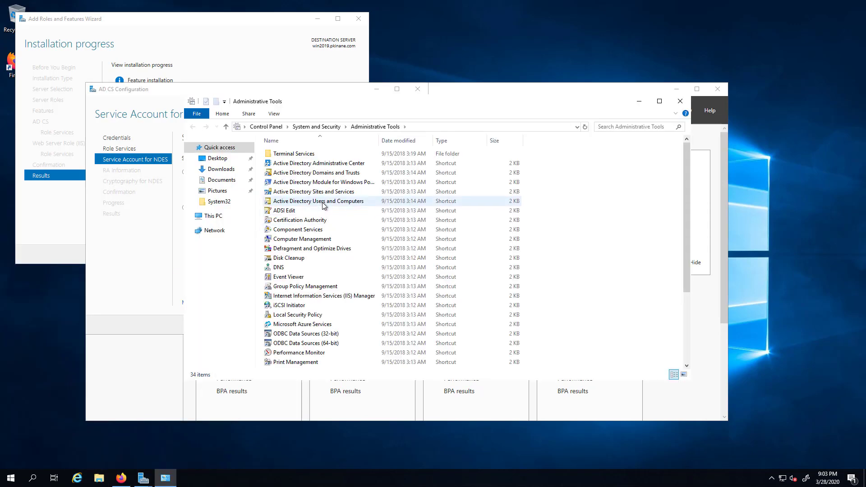
click(325, 202)
double_click(325, 201)
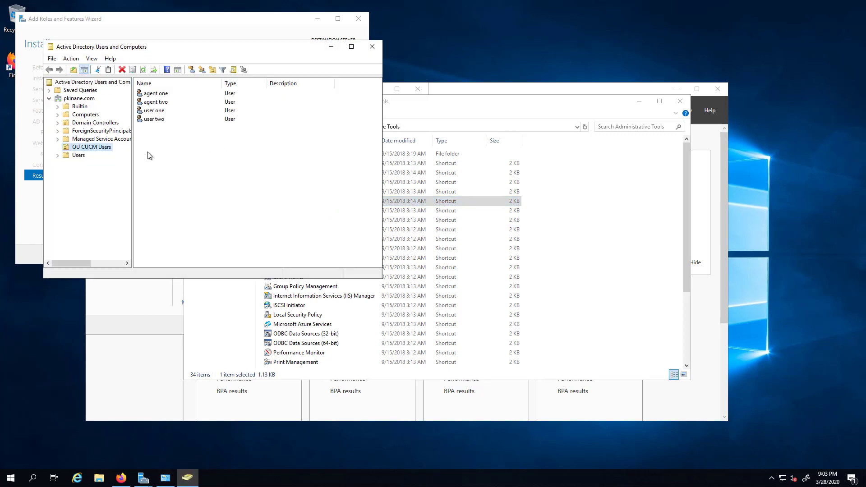
click(79, 155)
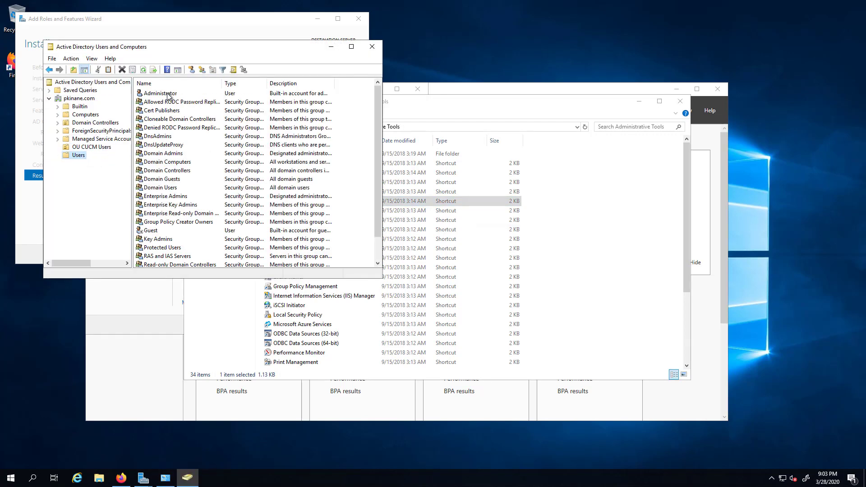
click(162, 93)
double_click(167, 95)
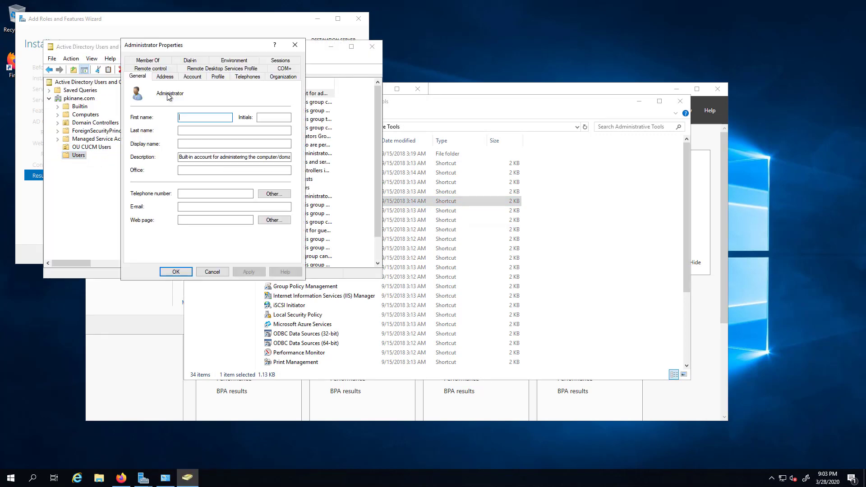
- Add Administrator to the IIS_IUSRS group, apply, and close the tool
click(148, 75)
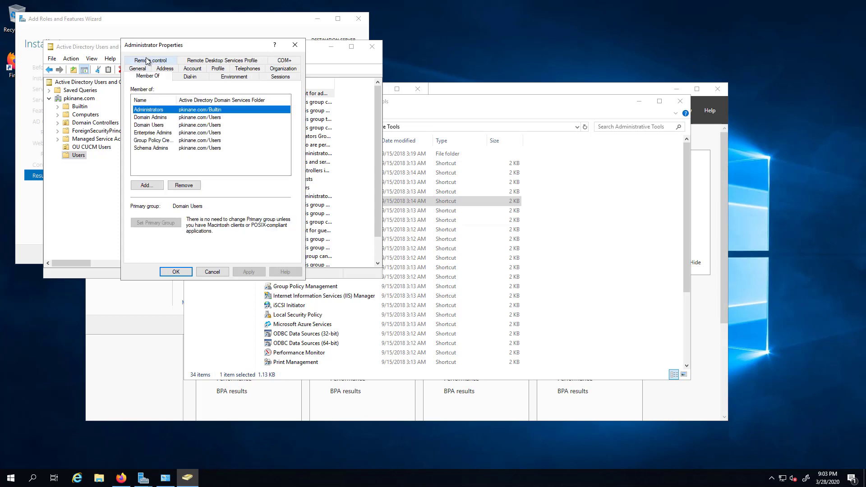
click(144, 186)
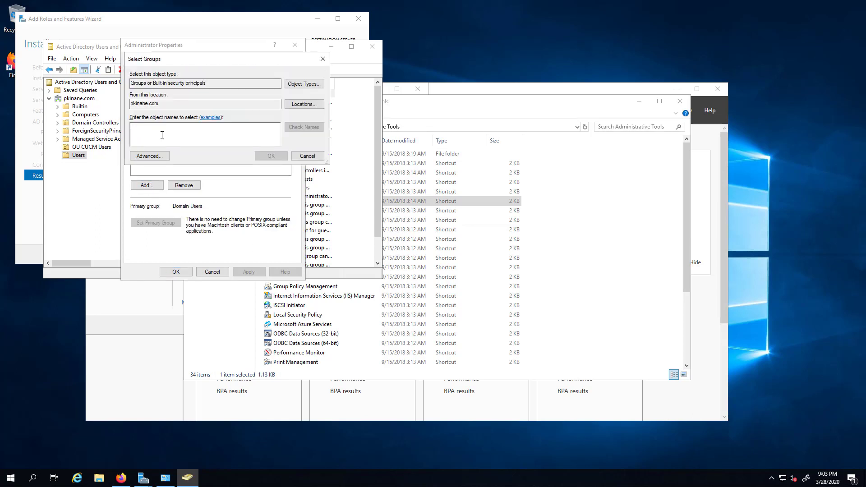
text(IIS_)
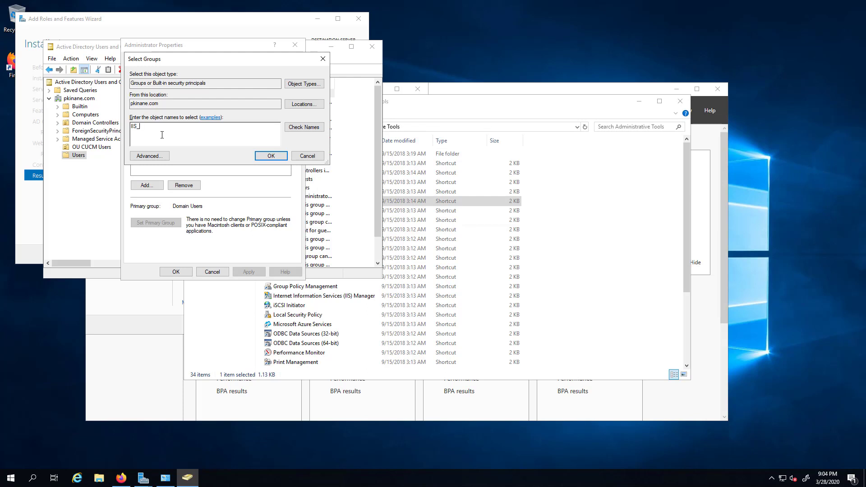
key(Return)
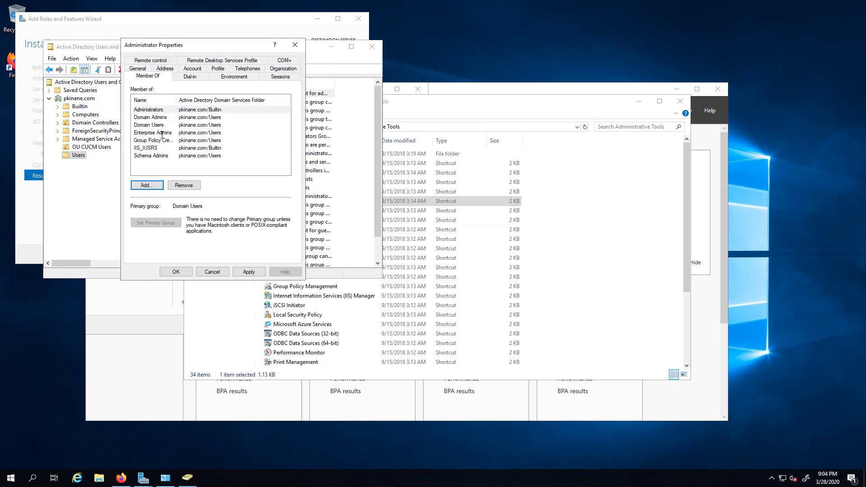
click(150, 149)
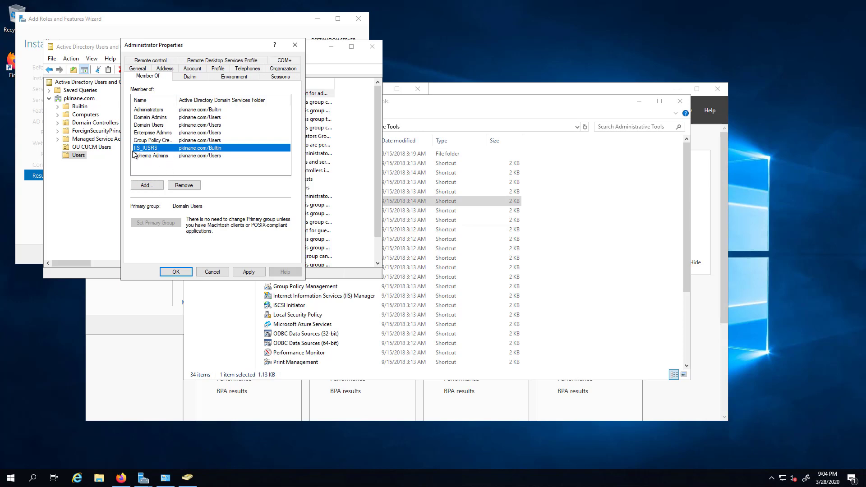
click(249, 271)
click(176, 273)
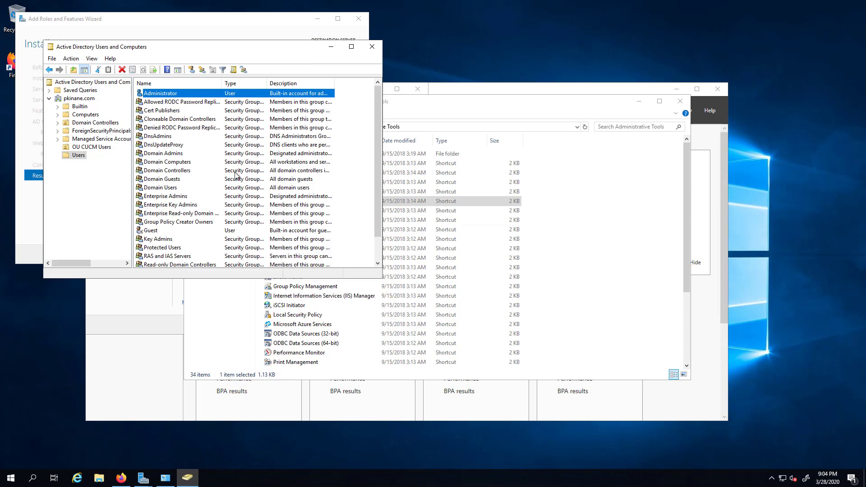
click(371, 46)
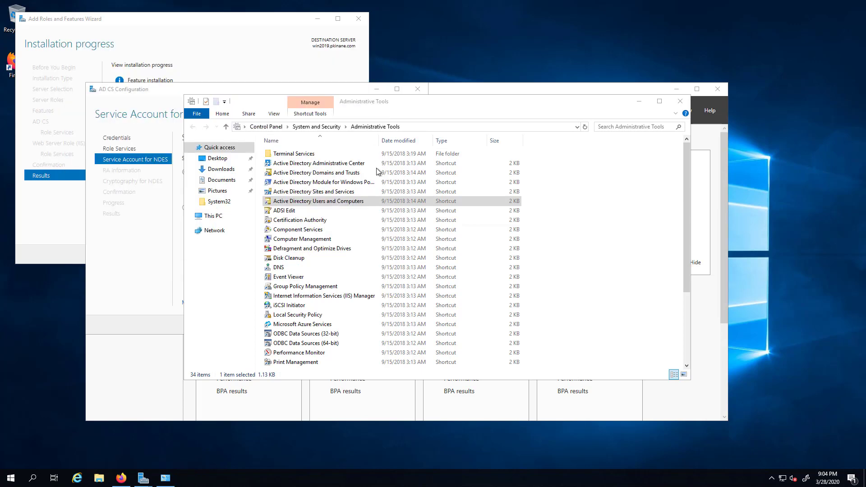
- Back on the NDES service account page, enter PKINANE\Administrator credentials and continue
click(65, 229)
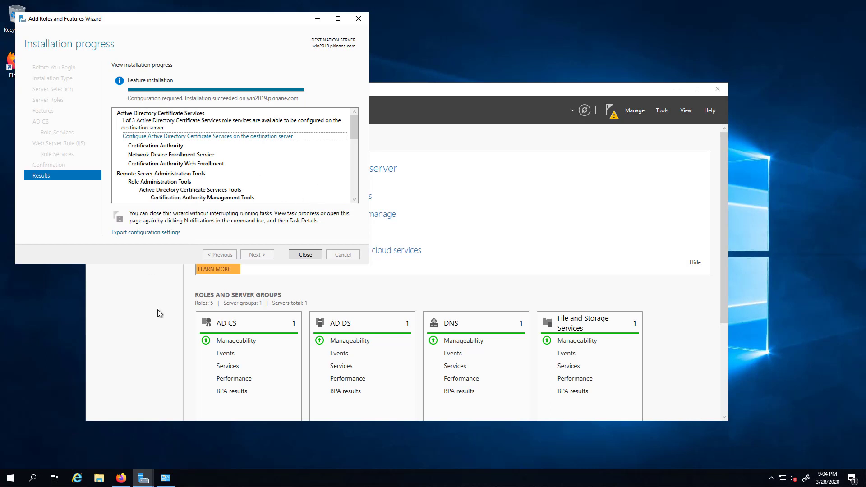
mouse_move(165, 479)
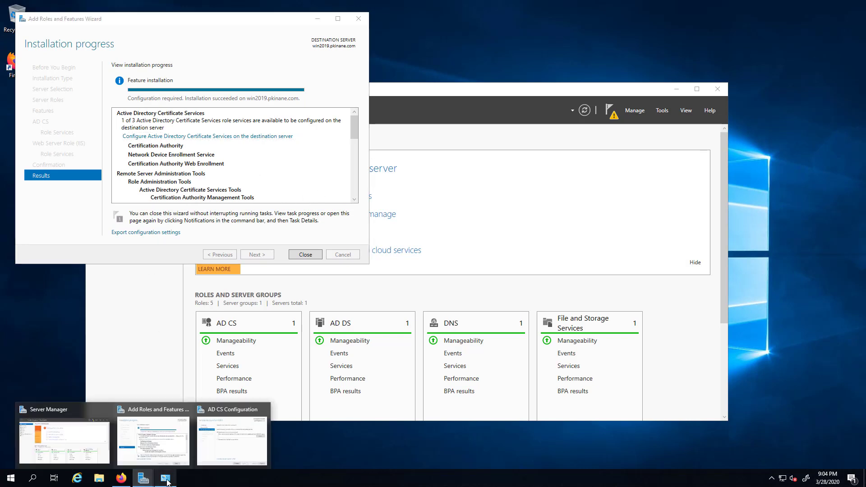
click(232, 440)
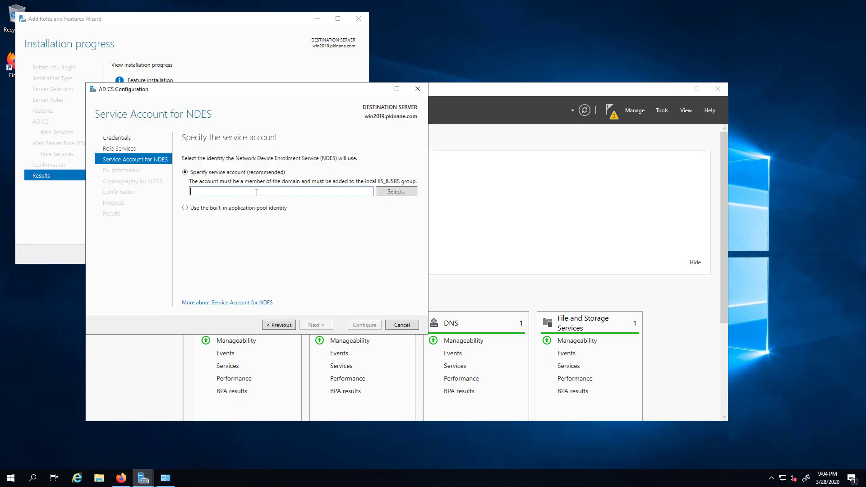
click(403, 194)
text(Administrator)
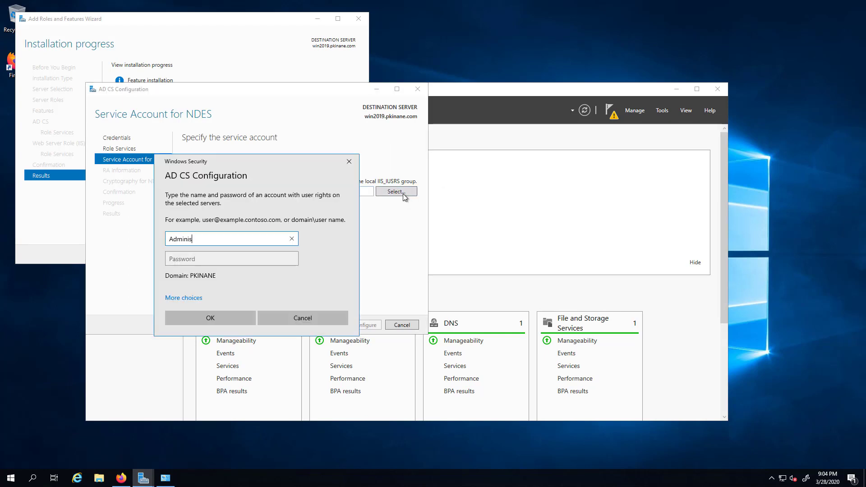
key(Tab)
text(********)
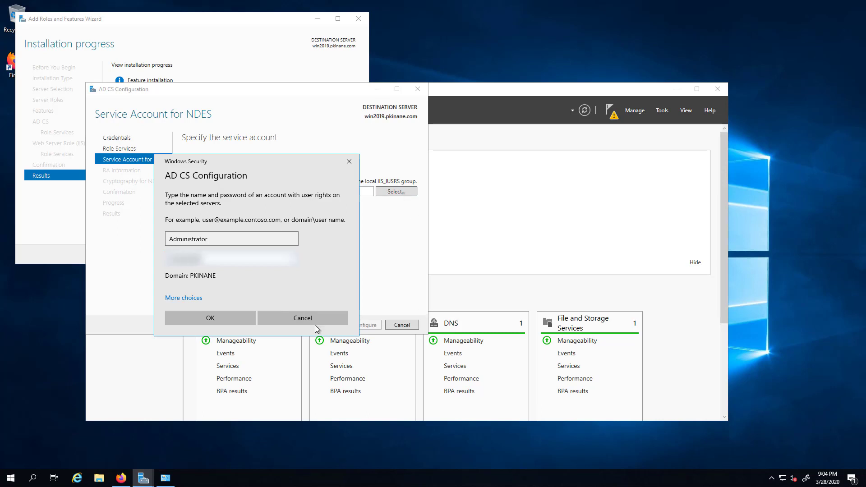
click(210, 318)
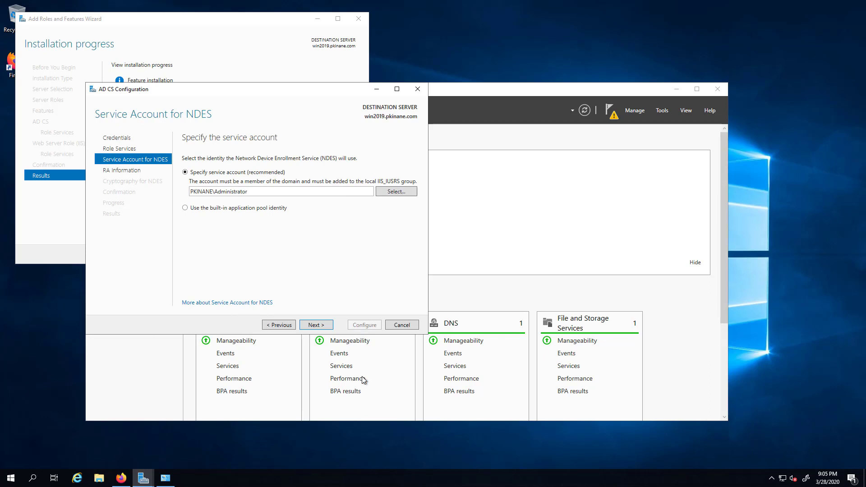
click(317, 326)
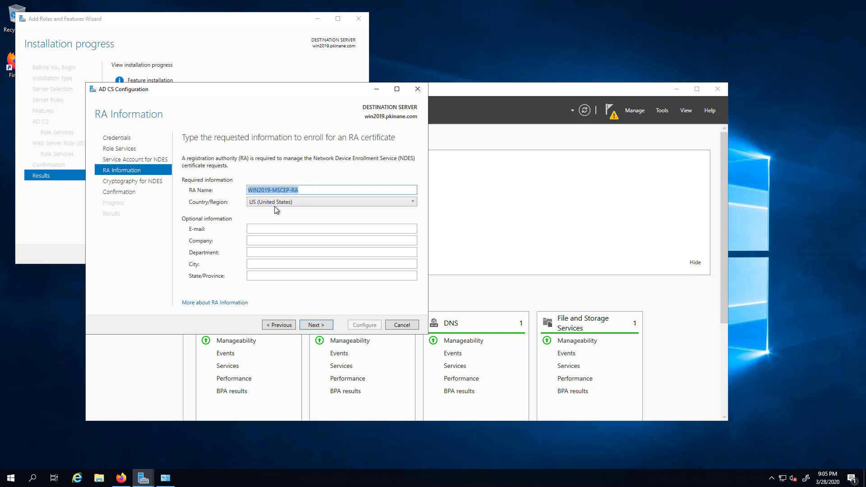
- Keep default RA details, set signature and encryption key lengths to 4096, and configure NDES
click(315, 325)
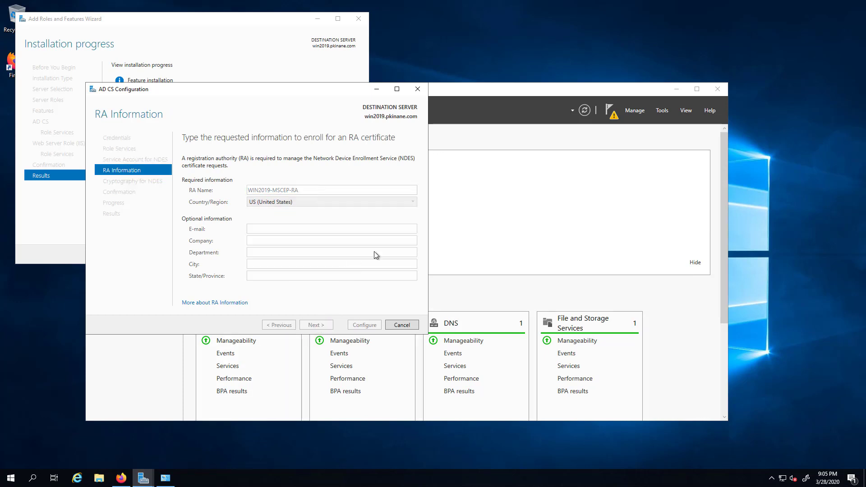
click(365, 190)
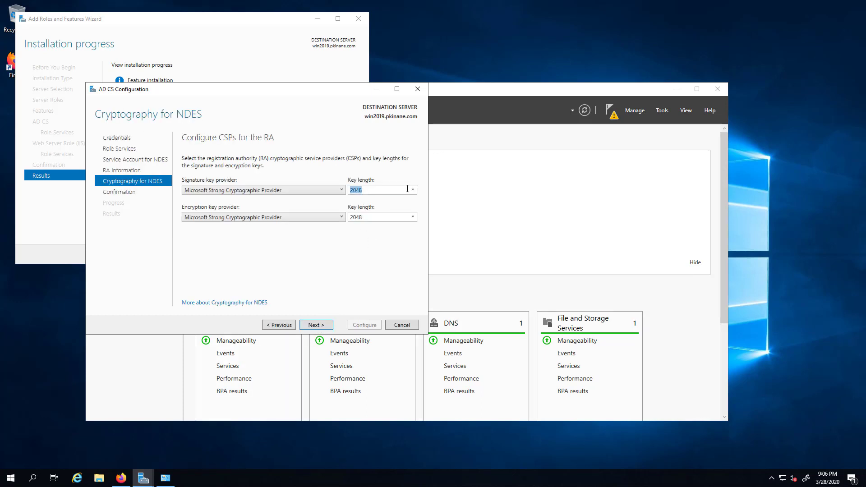
click(382, 227)
click(412, 218)
click(382, 253)
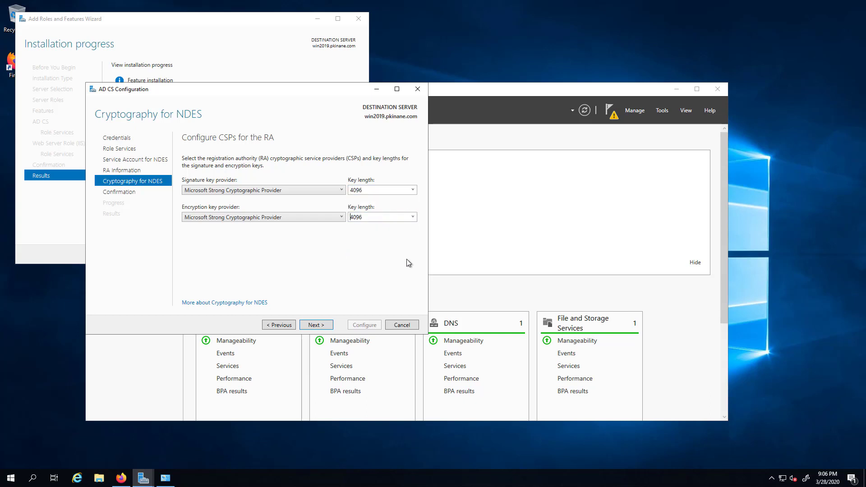
click(316, 325)
click(365, 325)
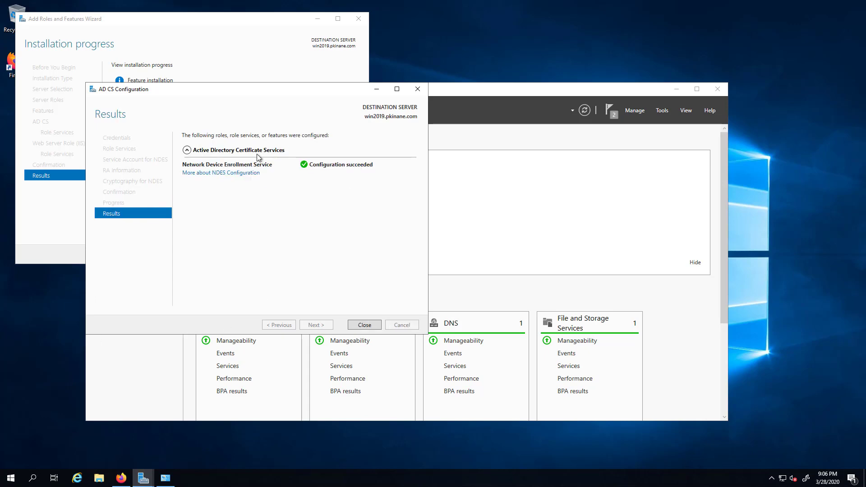
- Close the AD CS Configuration results, the Add Roles wizard and Administrative Tools
click(364, 325)
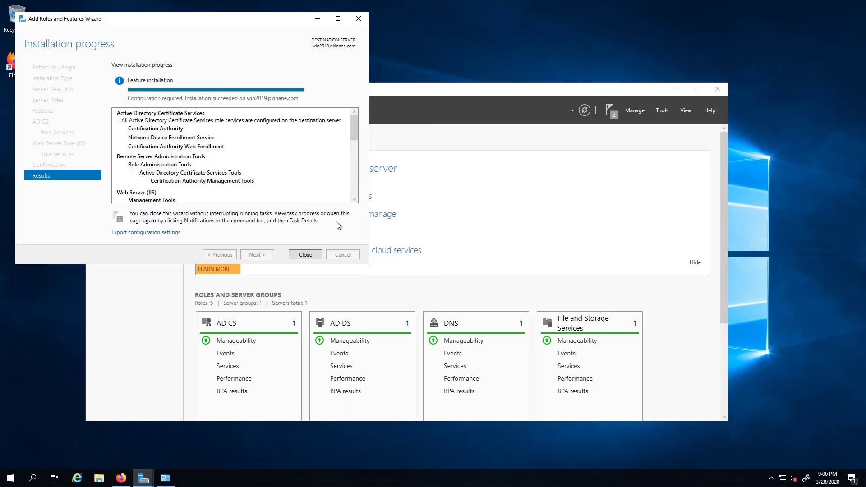
click(306, 255)
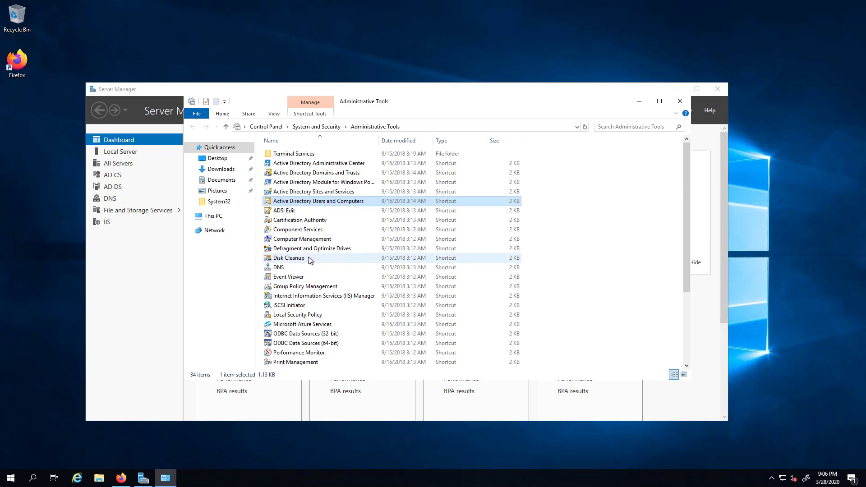
click(680, 101)
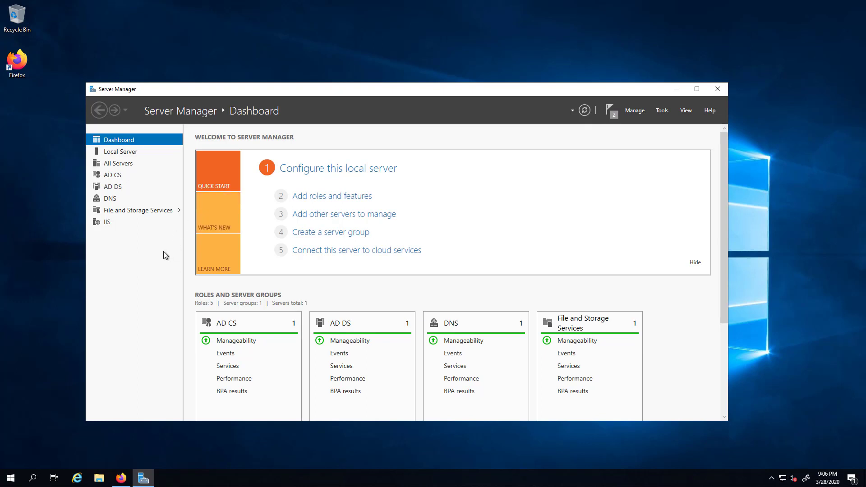
- Start Add Roles and Features with role-based installation on this server
click(332, 201)
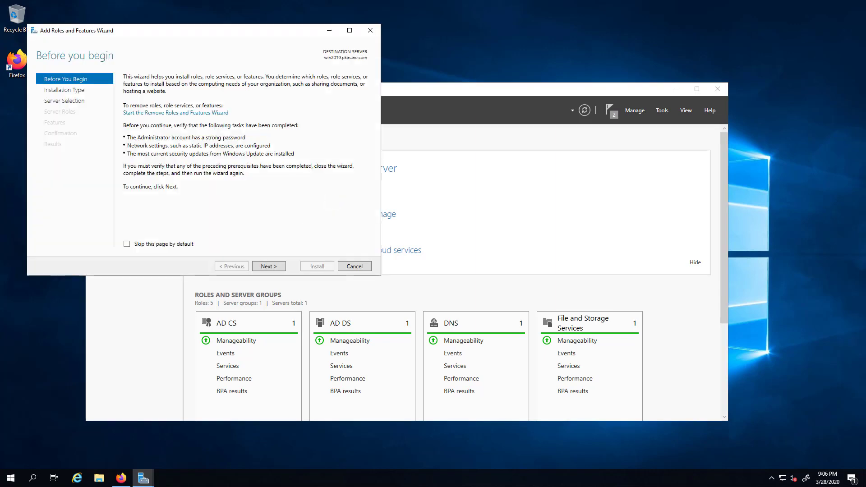
click(274, 266)
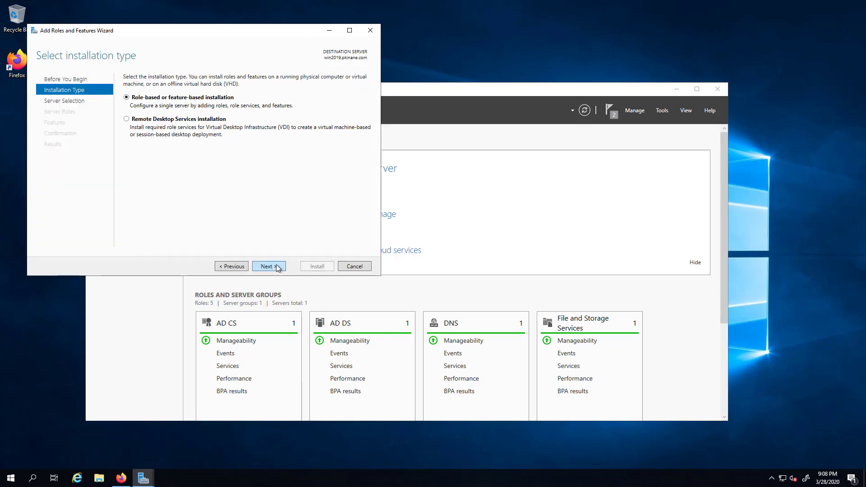
click(277, 268)
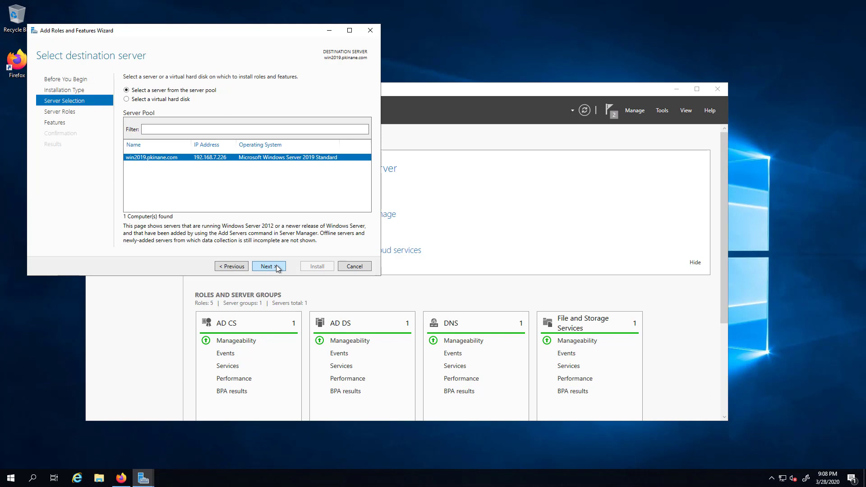
click(277, 268)
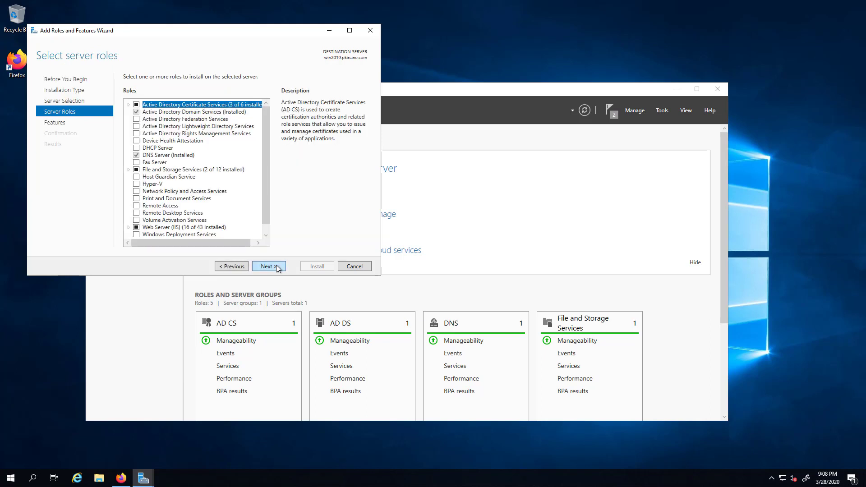
- Select AD LDS with its management tools, allow automatic restarts, and install
click(197, 127)
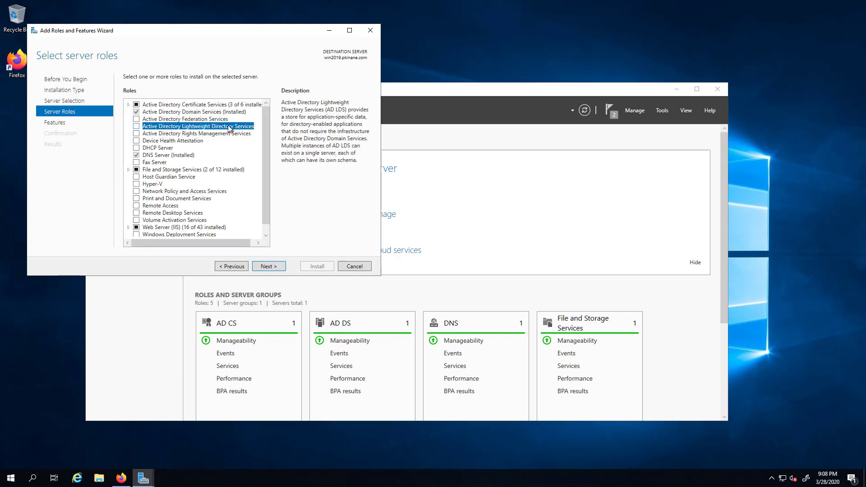
click(137, 127)
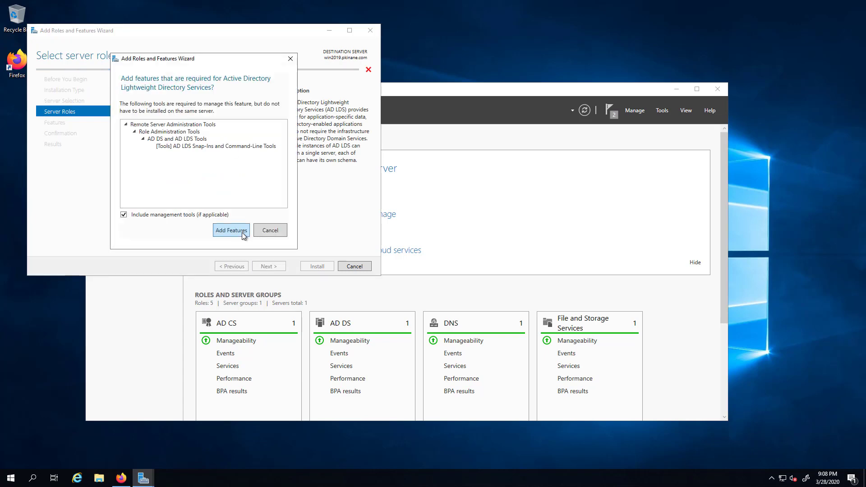
click(231, 231)
click(269, 266)
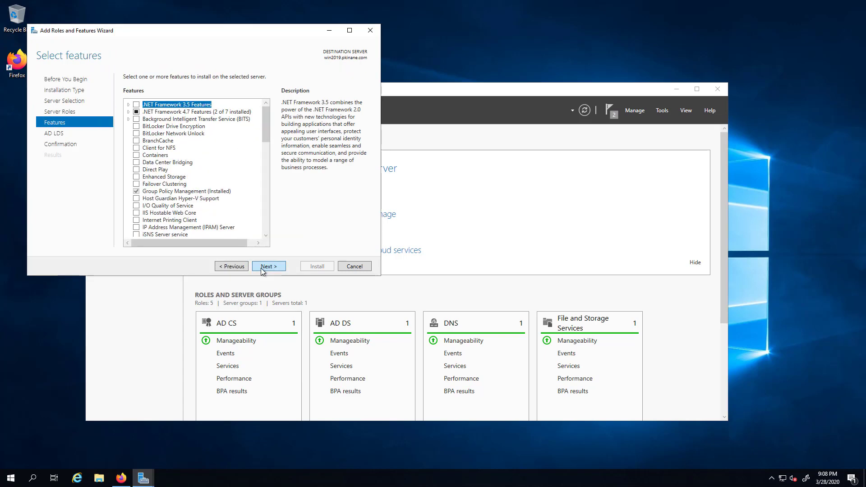
click(269, 267)
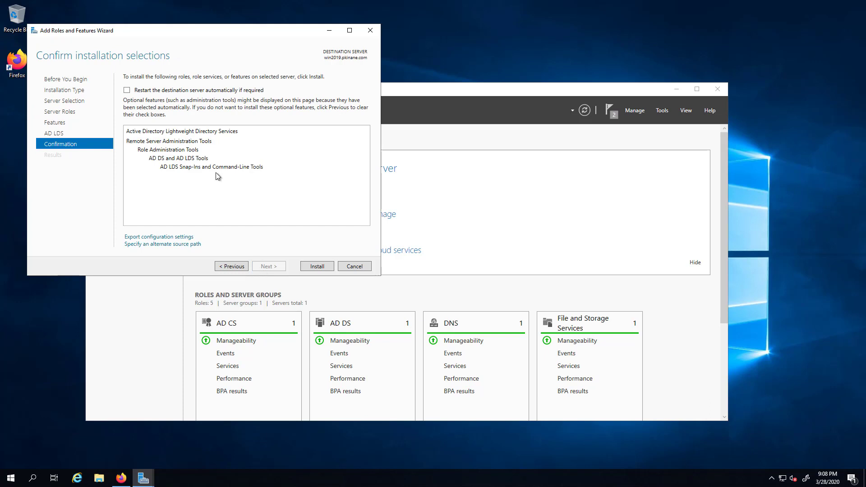
click(128, 90)
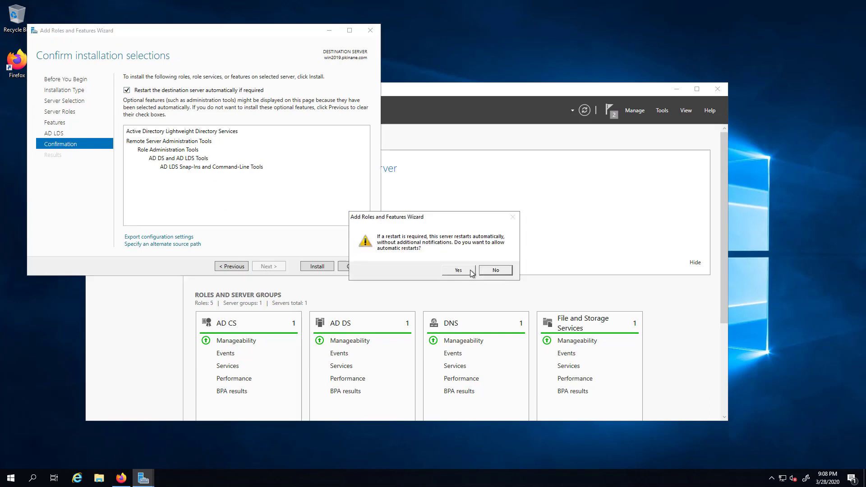
click(459, 270)
click(318, 266)
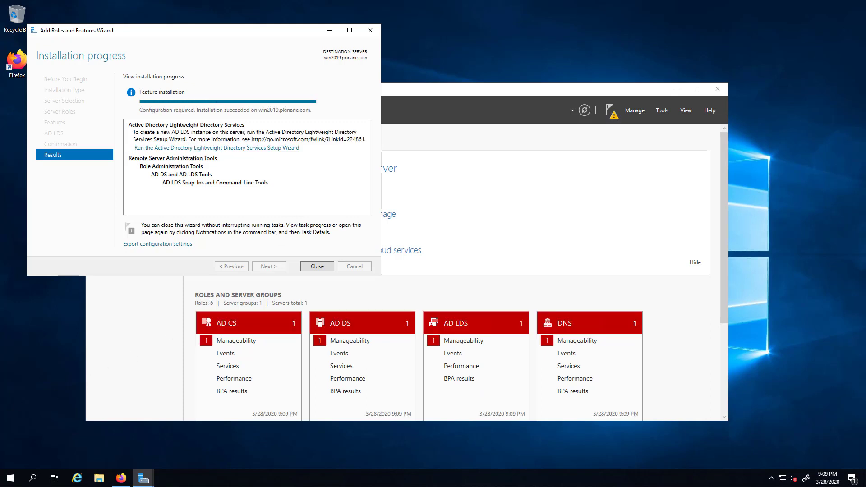
- Create a unique AD LDS instance: default name, ports 50000/50001, no partition, default file locations
click(187, 148)
click(138, 174)
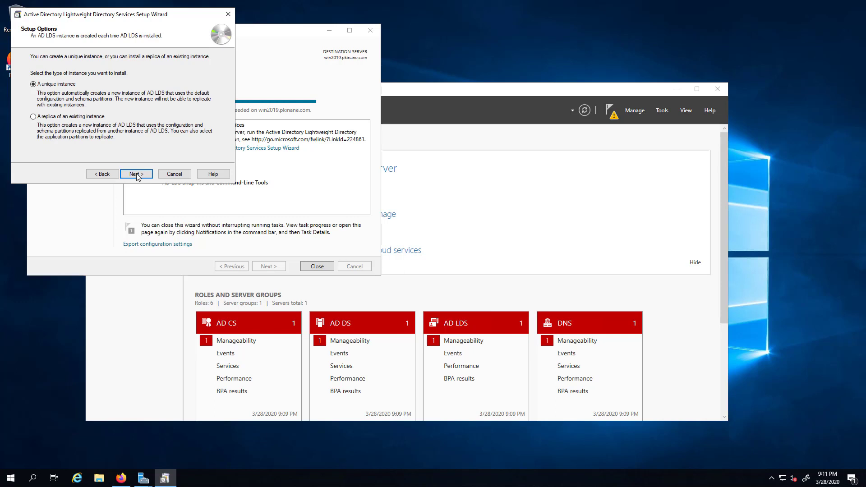
click(138, 175)
click(137, 176)
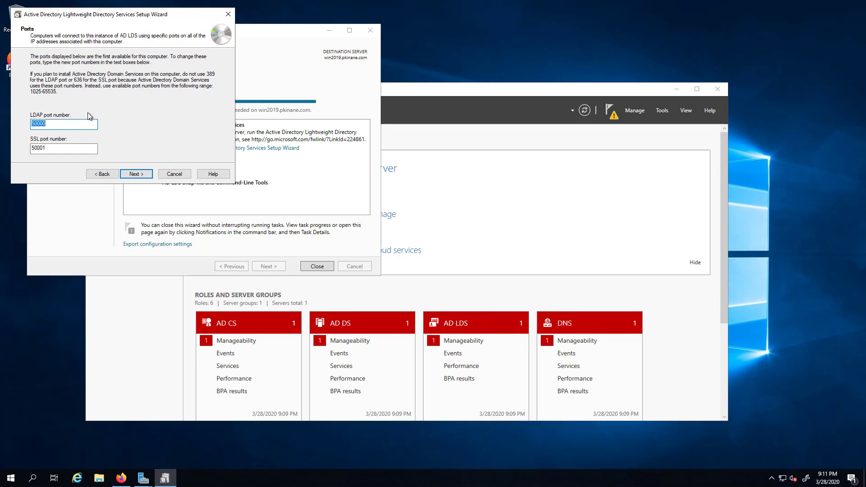
click(135, 174)
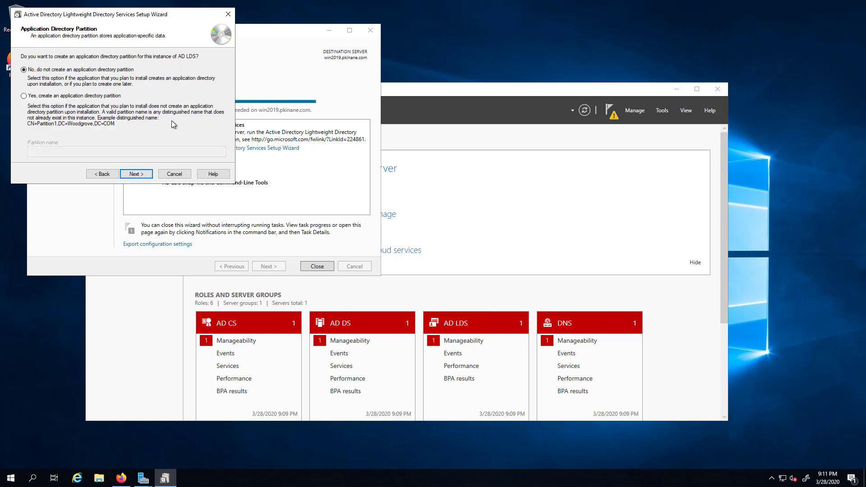
click(133, 176)
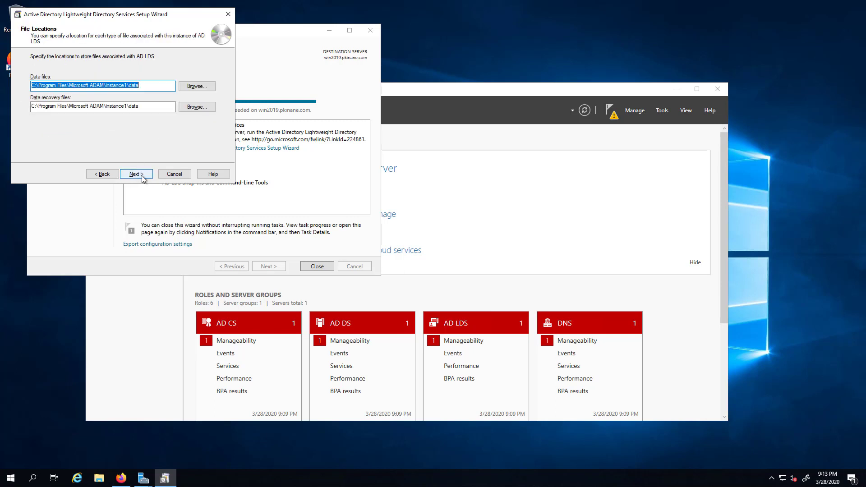
click(136, 174)
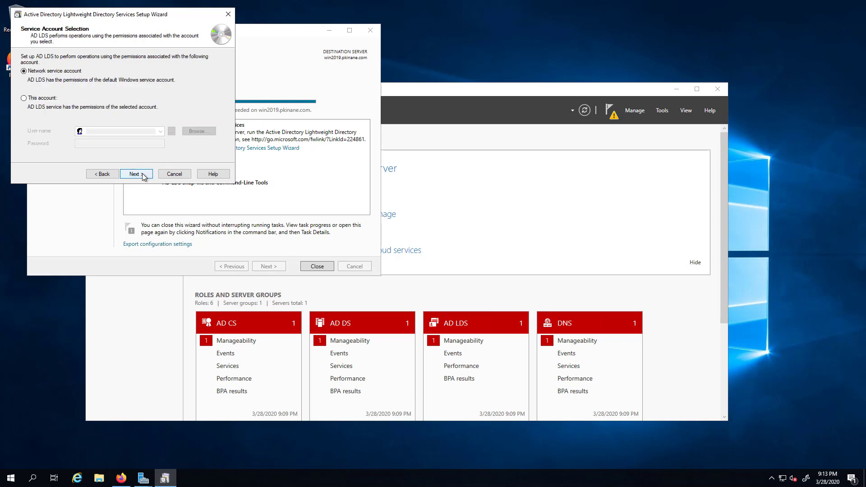
- Try local WIN2019\Administrator as the AD LDS service account; dismiss the invalid credentials error
click(23, 98)
click(103, 131)
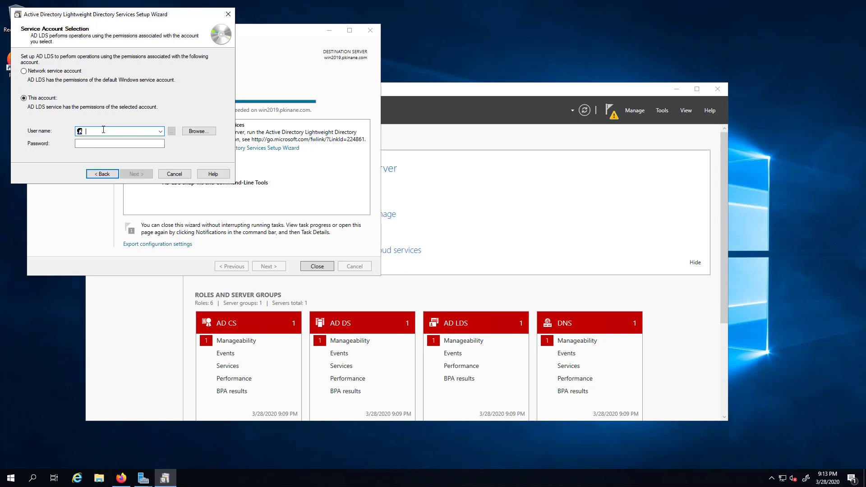
click(196, 131)
click(136, 174)
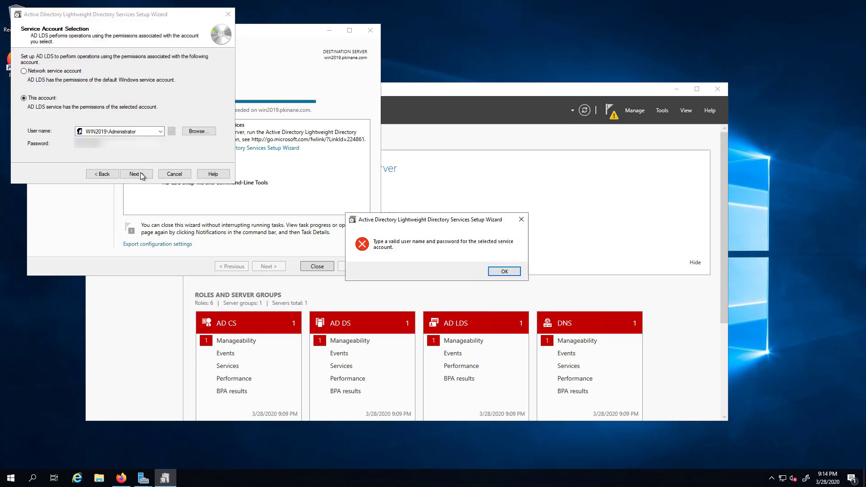
click(505, 272)
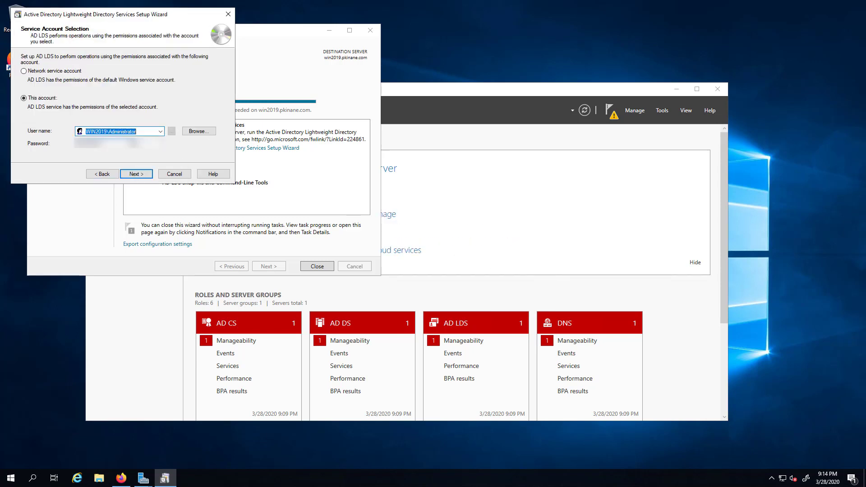
- Switch the user name to the domain Administrator and grant it service logon rights
click(104, 131)
drag(104, 132, 79, 131)
key(BackSpace)
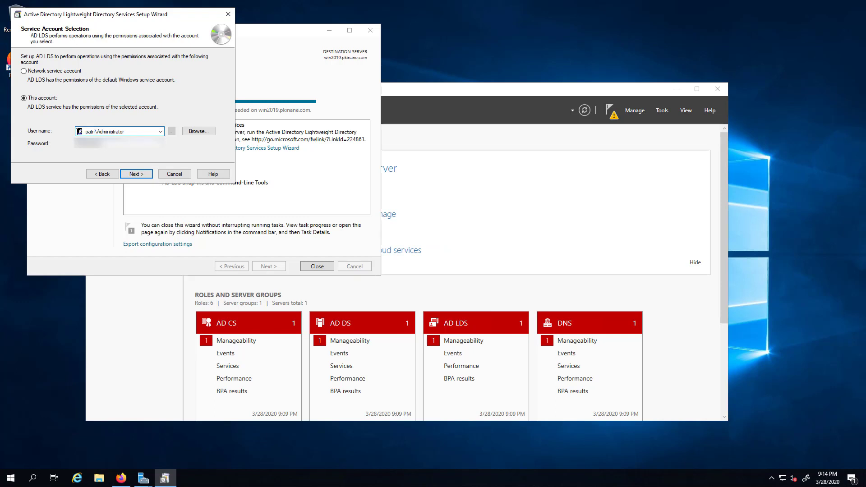
text(pkinane.com)
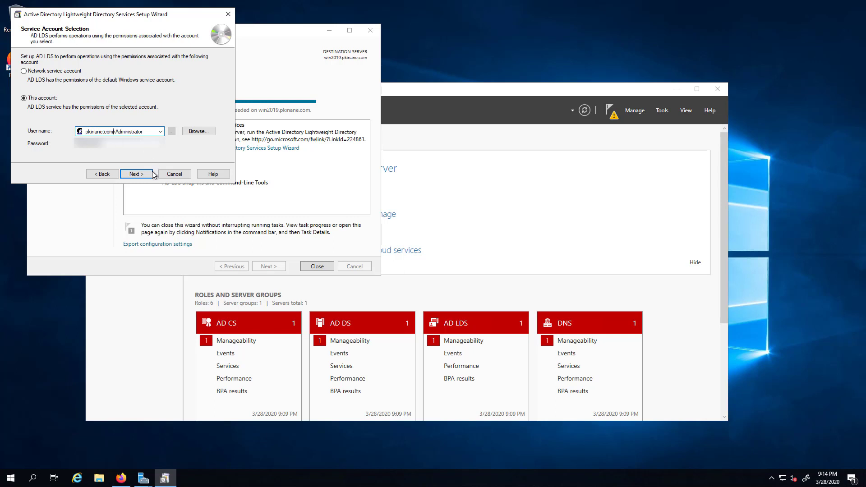
click(136, 174)
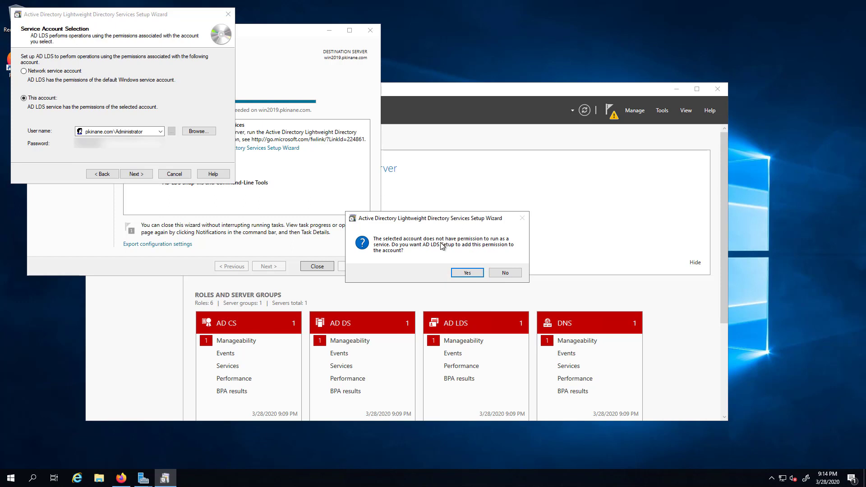
click(476, 273)
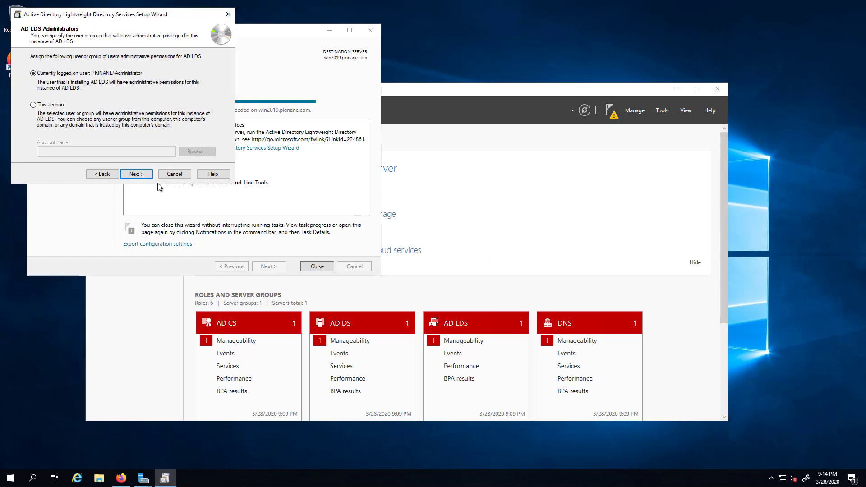
- Keep the current user as AD LDS administrator, skip LDIF imports, and install the instance
click(136, 174)
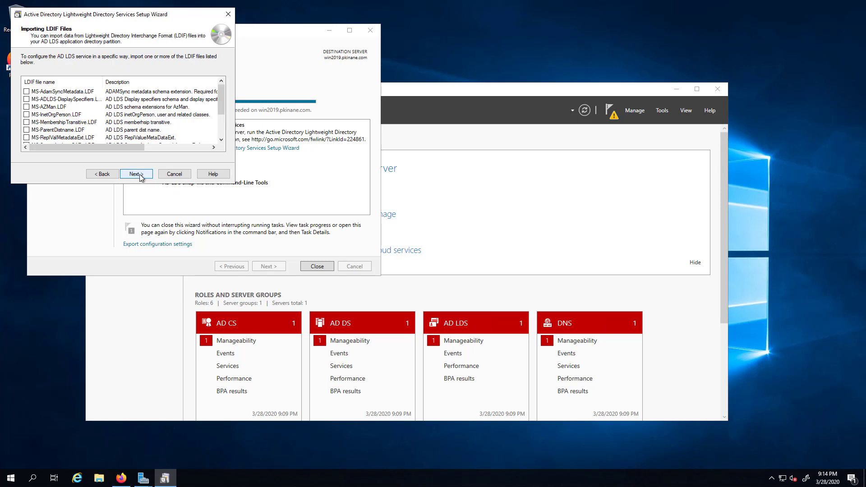
click(136, 175)
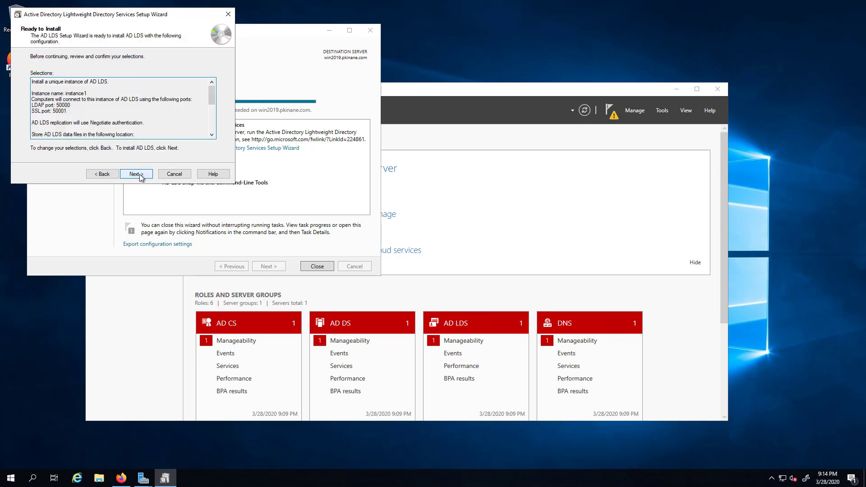
click(136, 174)
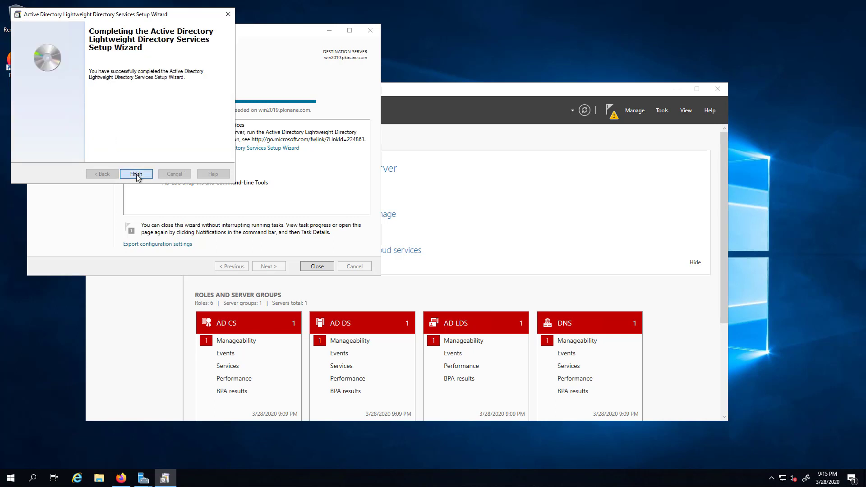
- Finish the AD LDS and role wizards, then restart the server with a shutdown reason
click(136, 173)
click(316, 266)
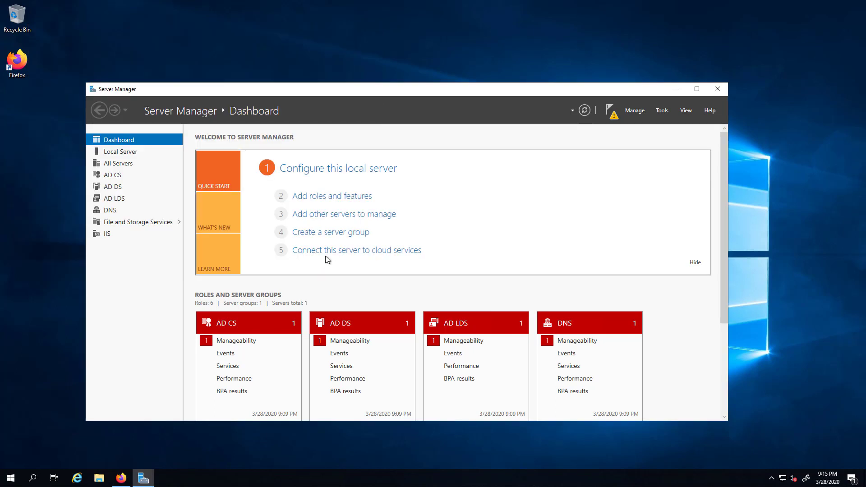
click(11, 478)
click(11, 459)
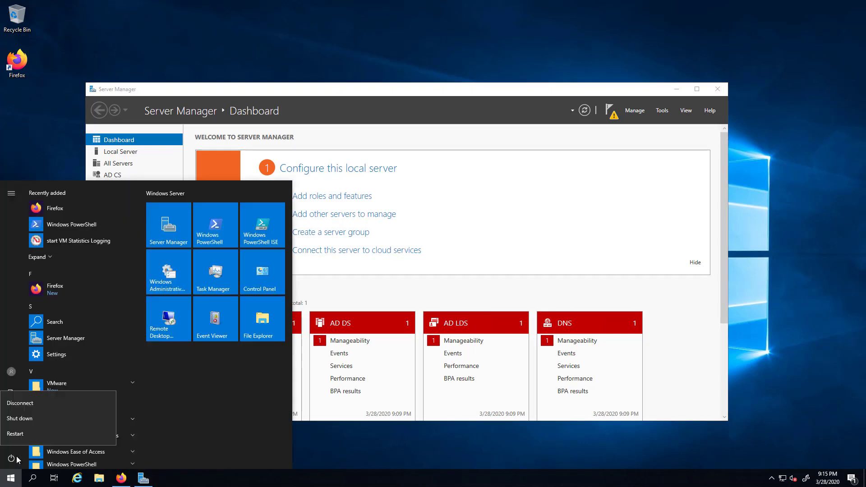
click(36, 417)
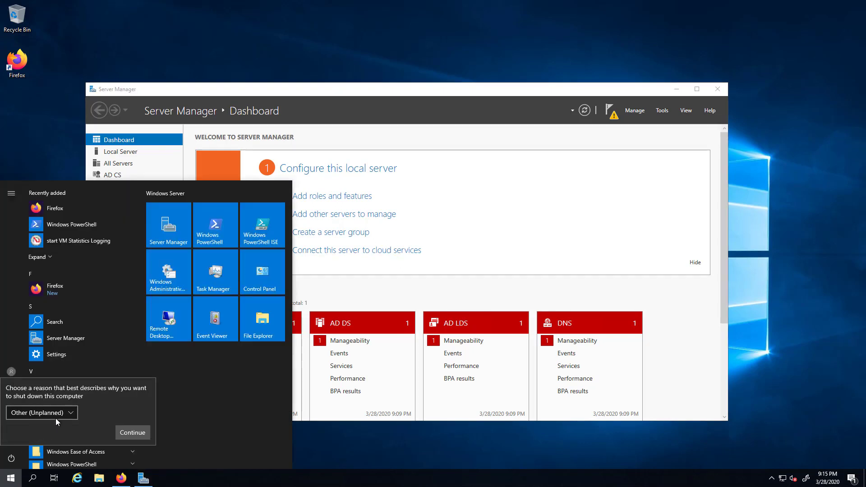
click(125, 436)
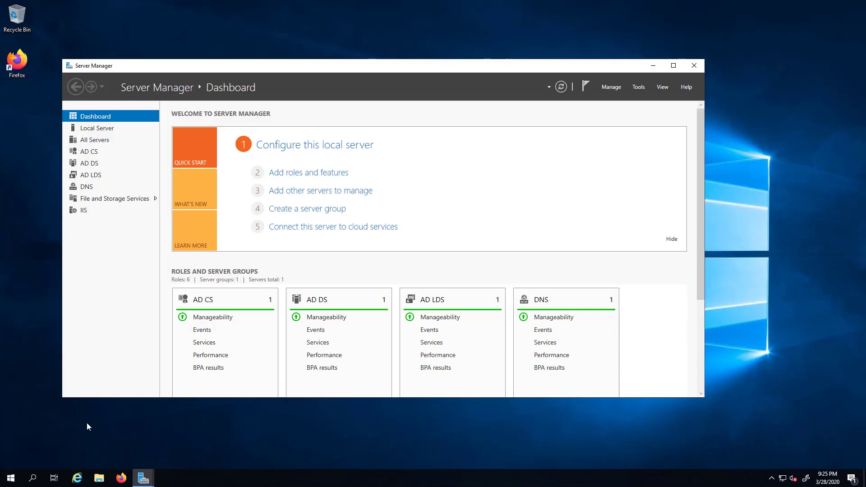
- In an admin shell, stop w32time and set time.google.com as the manual peer
click(11, 479)
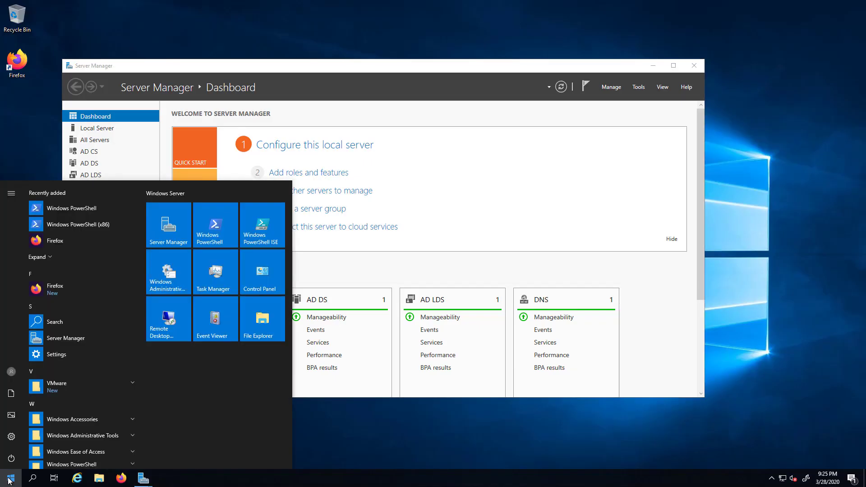
click(71, 208)
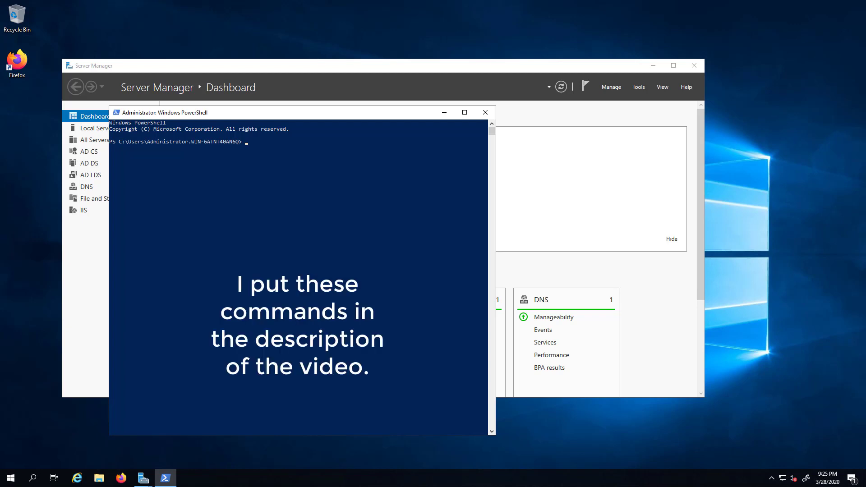
text(net stop w32time)
key(Return)
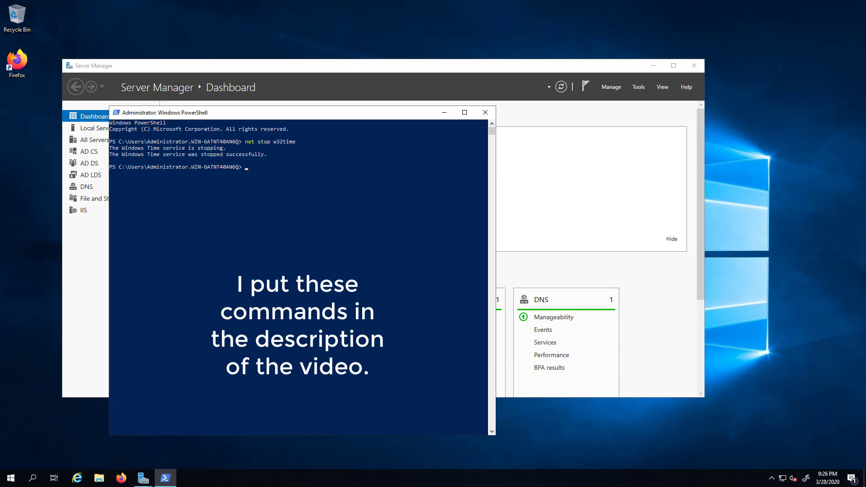
text(w32tm /config /syncfromflags:MANUAL /manualpeerlist:"time.google.com")
key(Return)
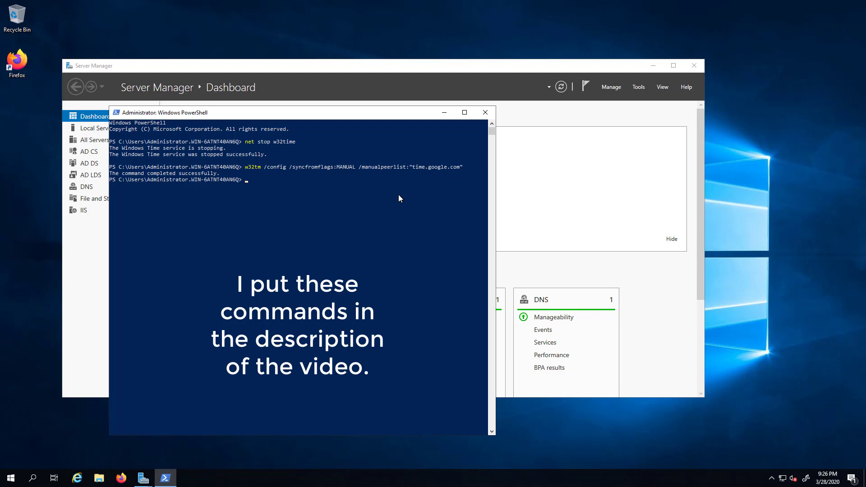
text(ping)
text( time.google.)
text(com)
- Ping time.google.com, mark the server a reliable source, start w32time, and close the shell
key(Return)
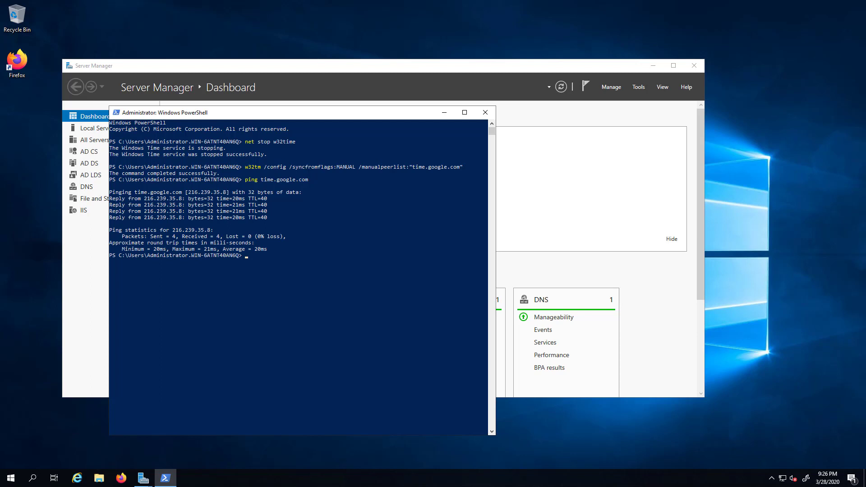
text(w32tm /config /reliable:YES)
key(Return)
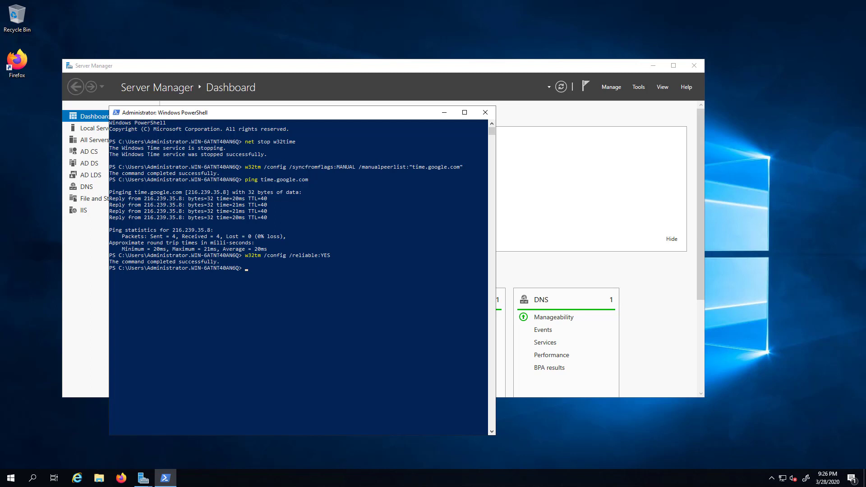
text(net start w32time)
key(Return)
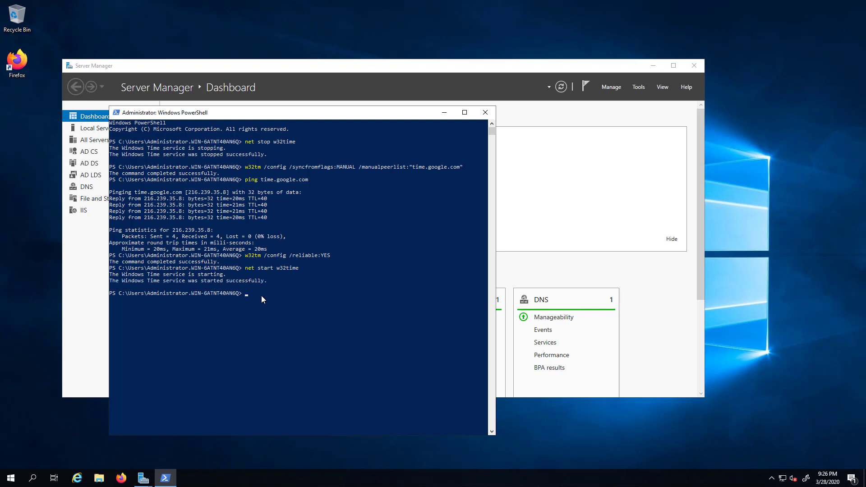
click(262, 295)
click(485, 112)
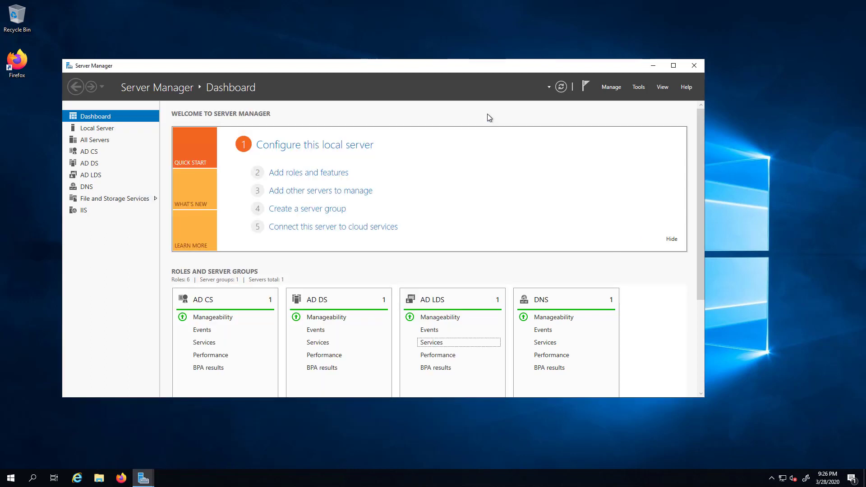